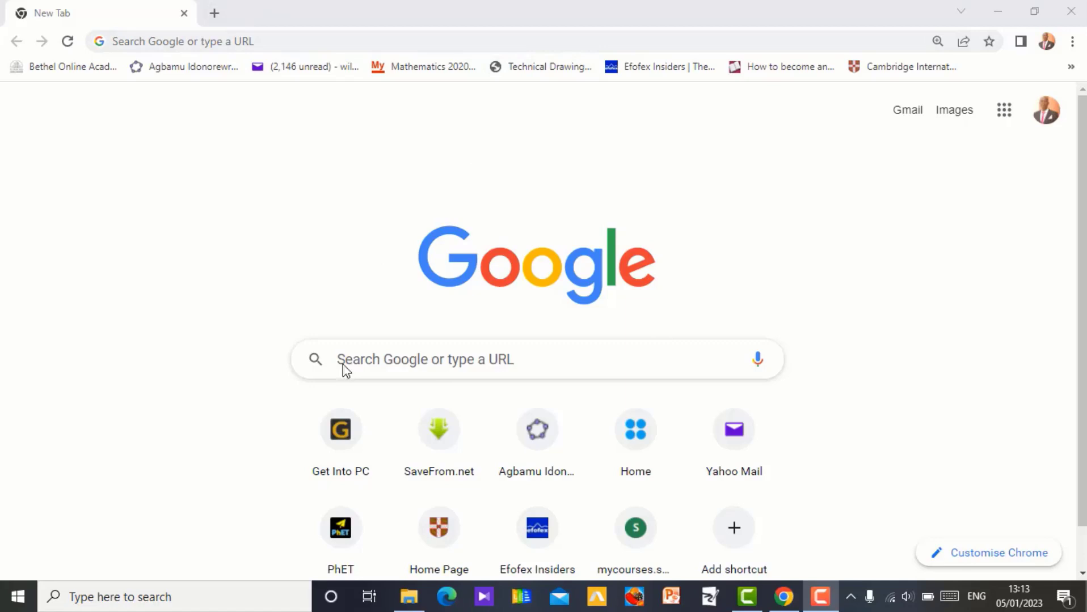
{"action": "left_click", "coordinate": [266, 44]}
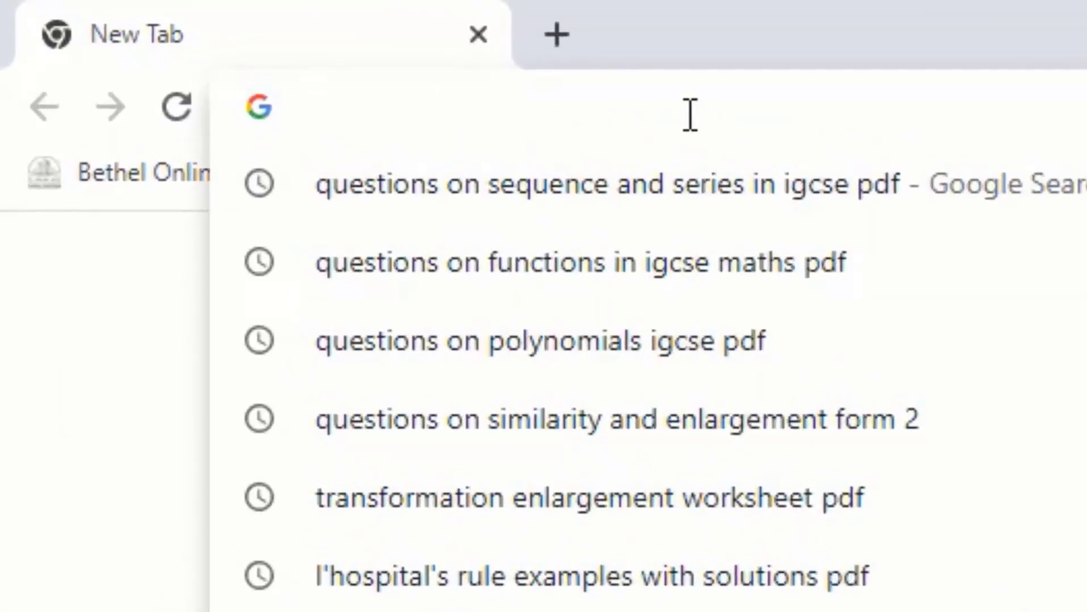
{"action": "type", "text": "http"}
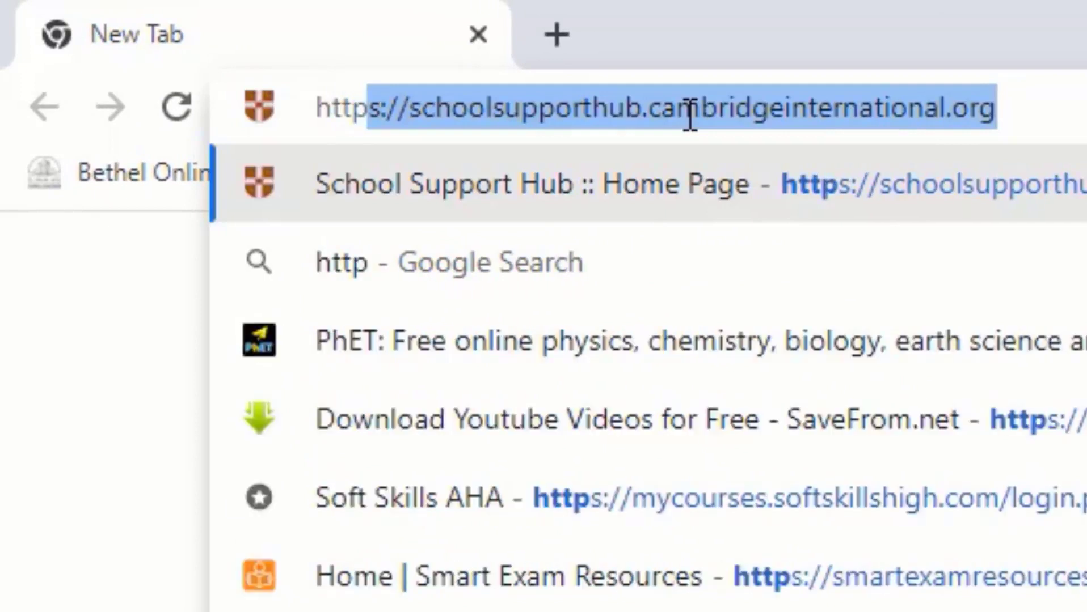
{"action": "type", "text": "s://"}
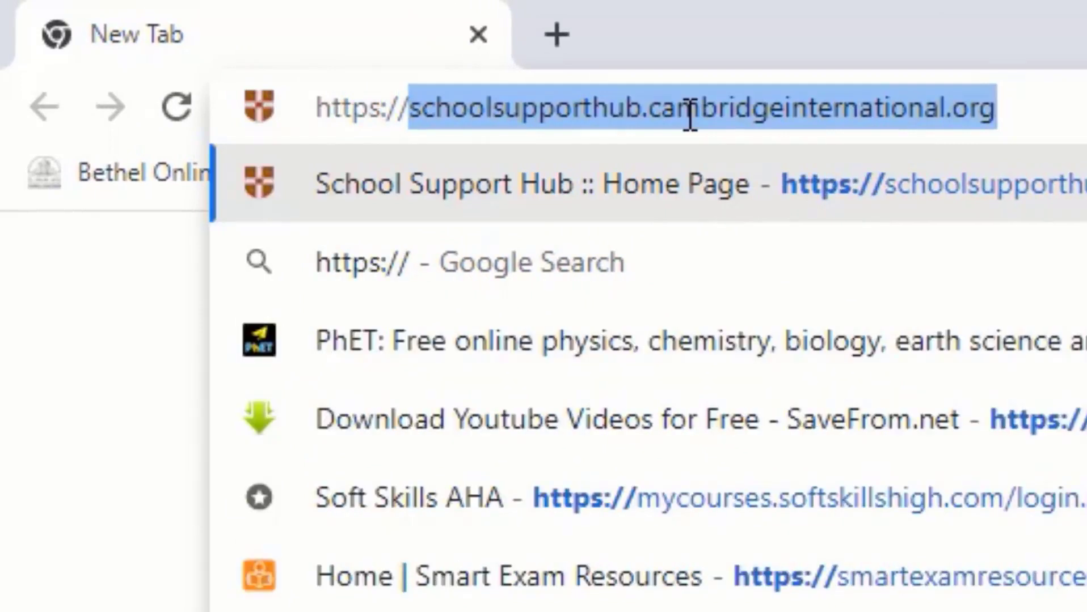
{"action": "type", "text": "phet"}
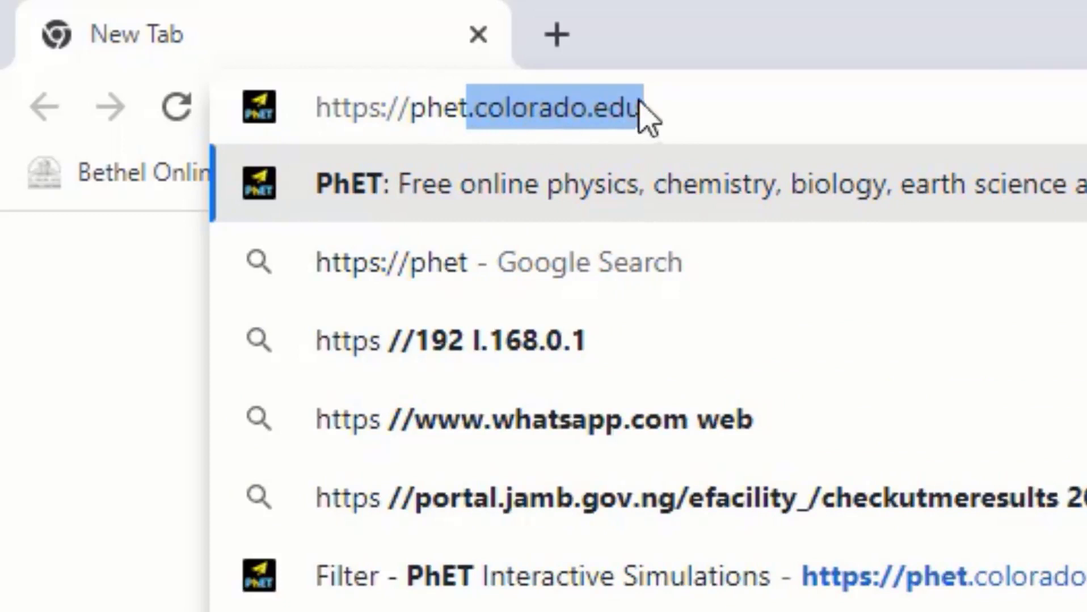
{"action": "left_click", "coordinate": [667, 108]}
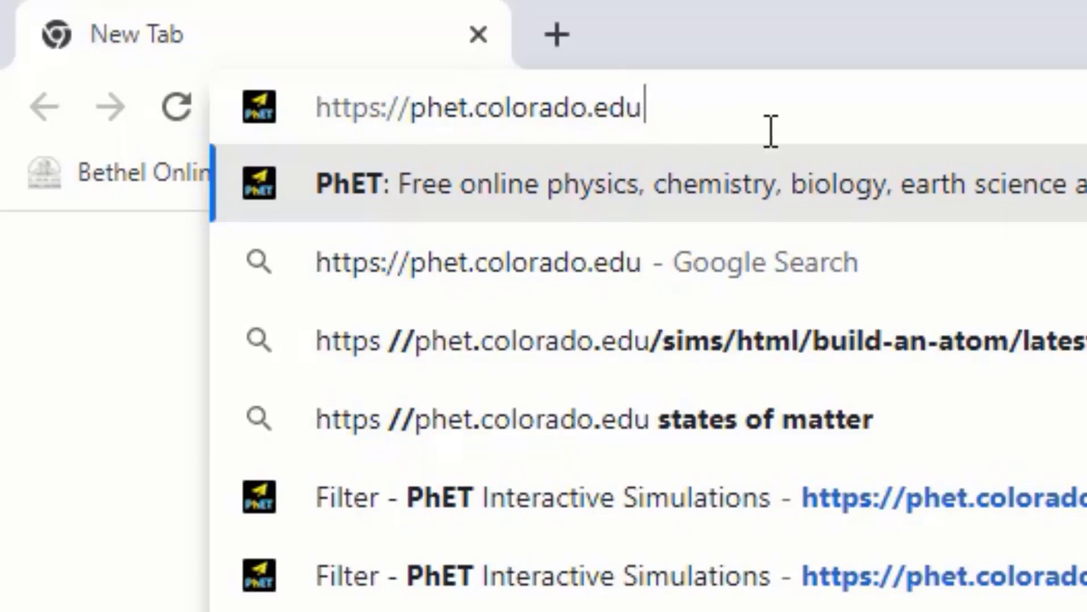
{"action": "key", "text": "Return"}
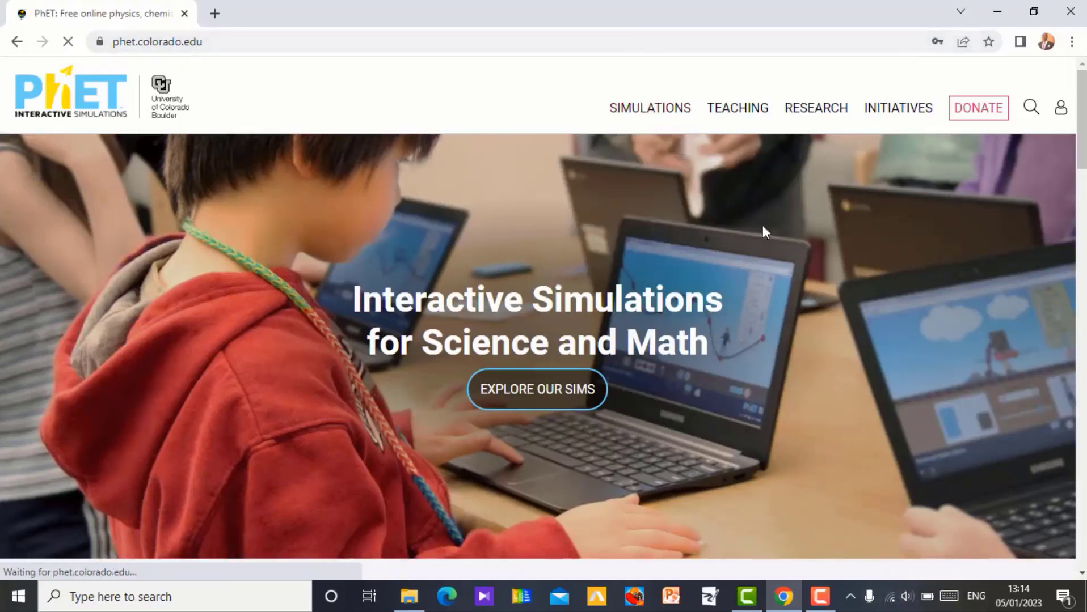
{"action": "left_click", "coordinate": [1061, 109]}
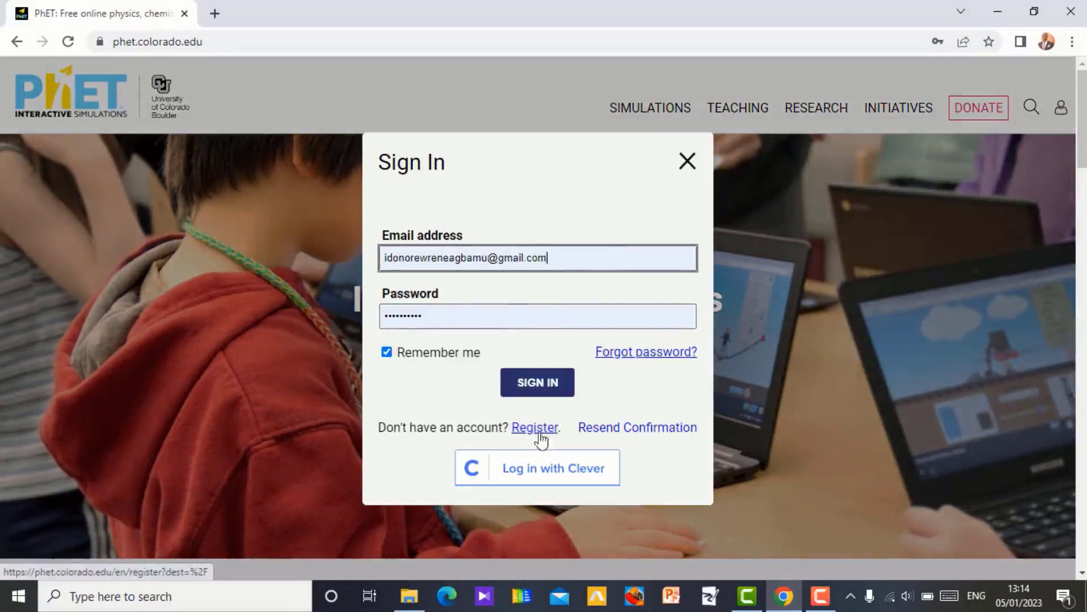
{"action": "left_click", "coordinate": [686, 163]}
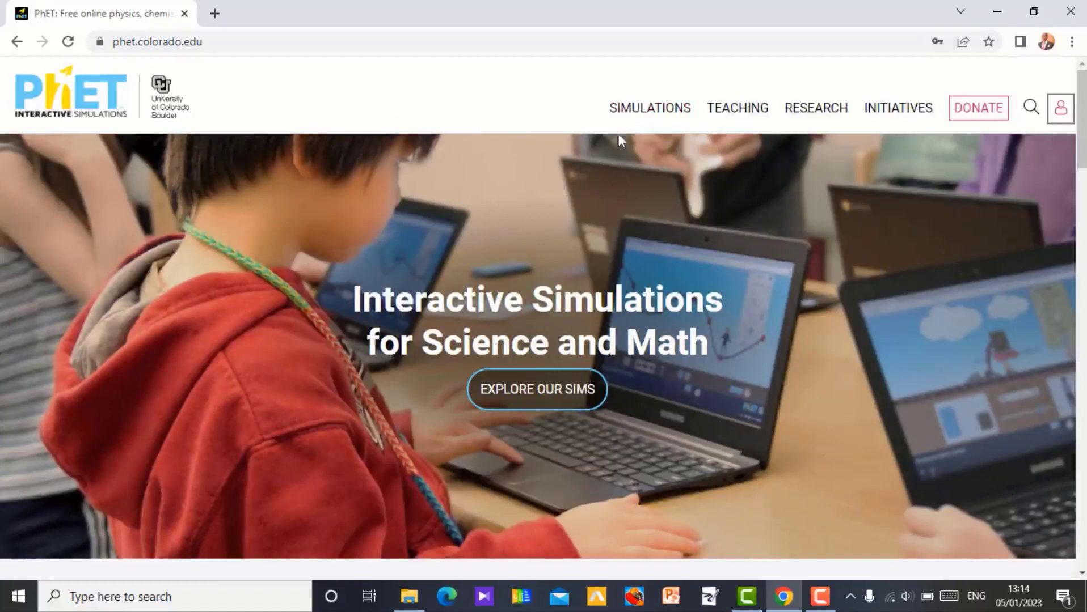
Step: Filter the simulations list to Physics from the Simulations header menu
{"action": "mouse_move", "coordinate": [635, 122]}
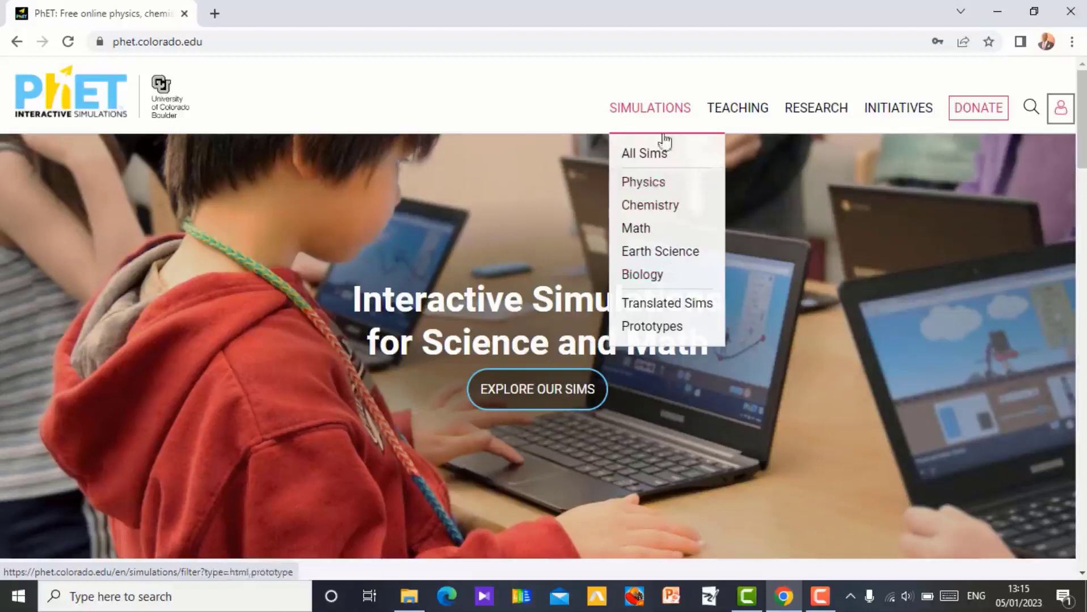
{"action": "left_click", "coordinate": [651, 191]}
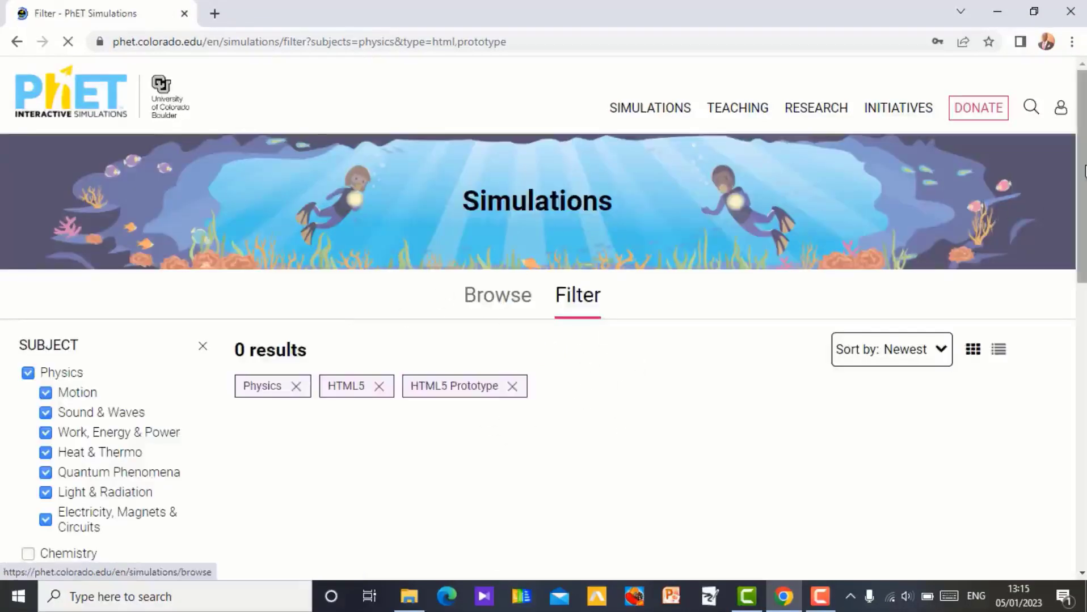
{"action": "scroll", "coordinate": [1082, 167], "scroll_direction": "down", "scroll_amount": 1}
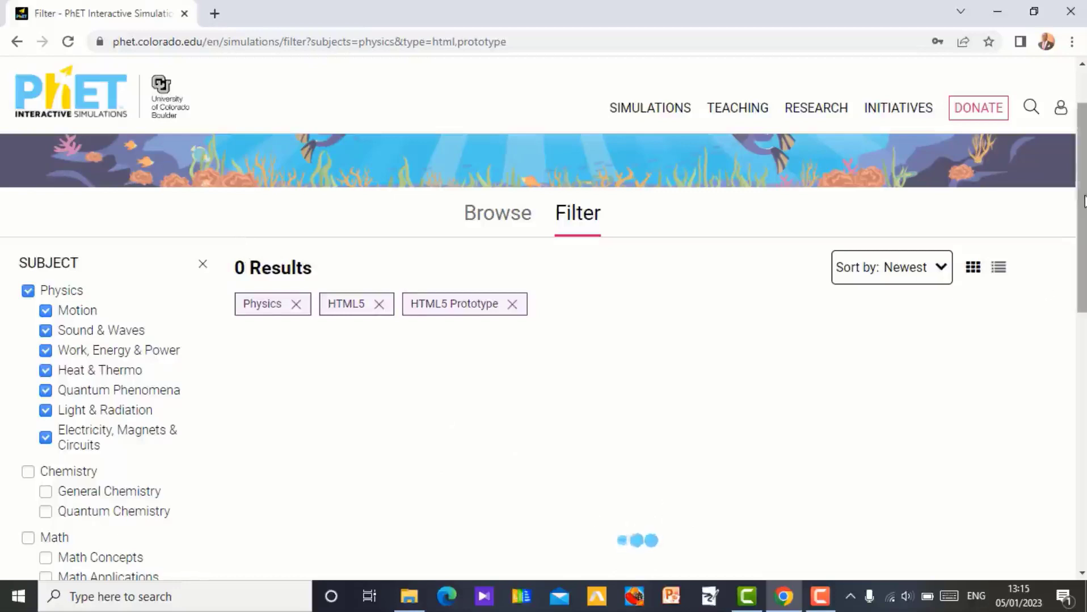
Step: Scroll the Physics results down until the Circuit Construction Kit: AC card shows
{"action": "scroll", "coordinate": [587, 460], "scroll_direction": "down", "scroll_amount": 2}
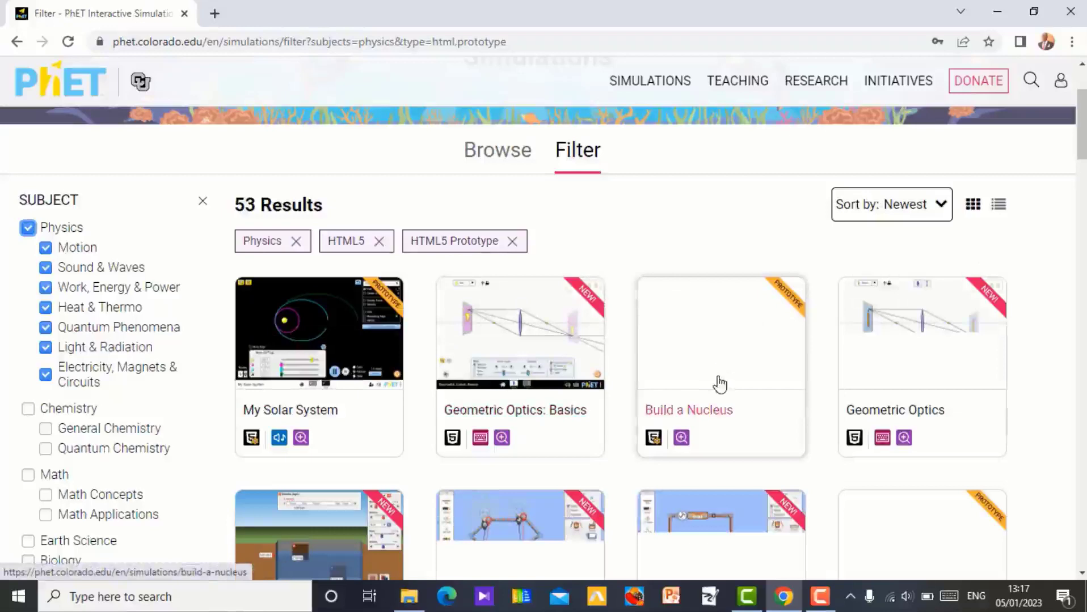
{"action": "scroll", "coordinate": [1081, 138], "scroll_direction": "down", "scroll_amount": 3}
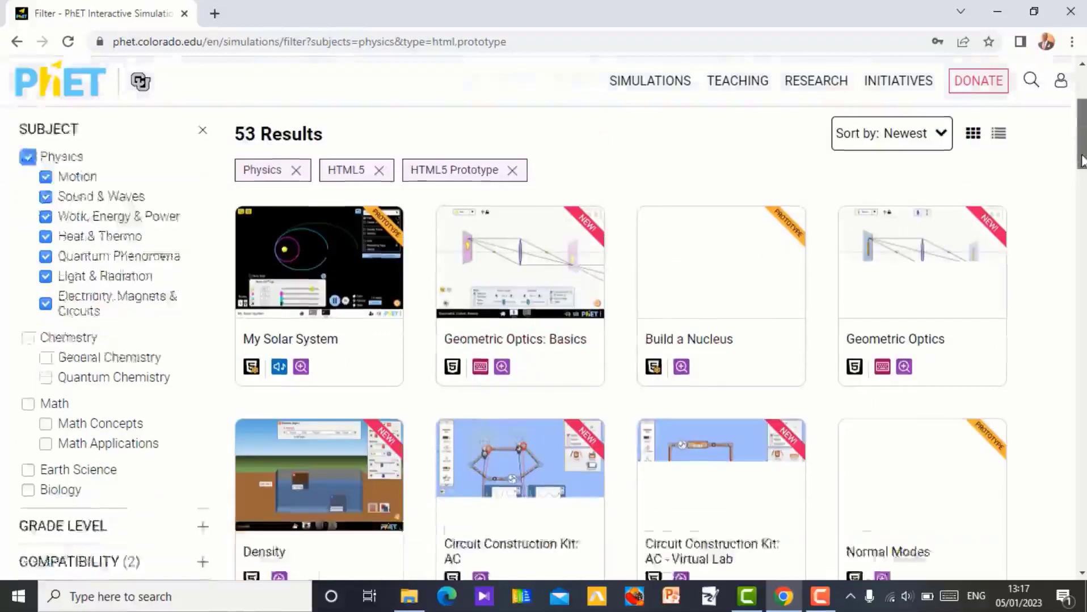
{"action": "scroll", "coordinate": [1081, 142], "scroll_direction": "up", "scroll_amount": 3}
{"action": "mouse_move", "coordinate": [1081, 142]}
{"action": "left_mouse_down"}
{"action": "mouse_move", "coordinate": [1081, 132]}
{"action": "mouse_move", "coordinate": [1080, 161]}
{"action": "mouse_move", "coordinate": [1081, 147]}
{"action": "left_mouse_up"}
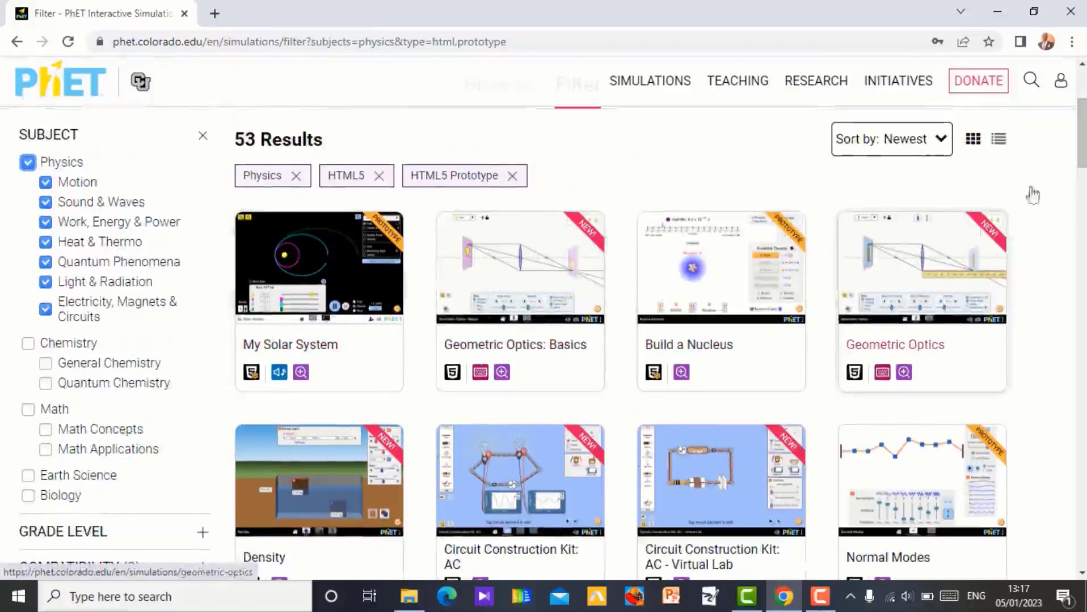
{"action": "left_click_drag", "start_coordinate": [1083, 131], "coordinate": [1084, 156]}
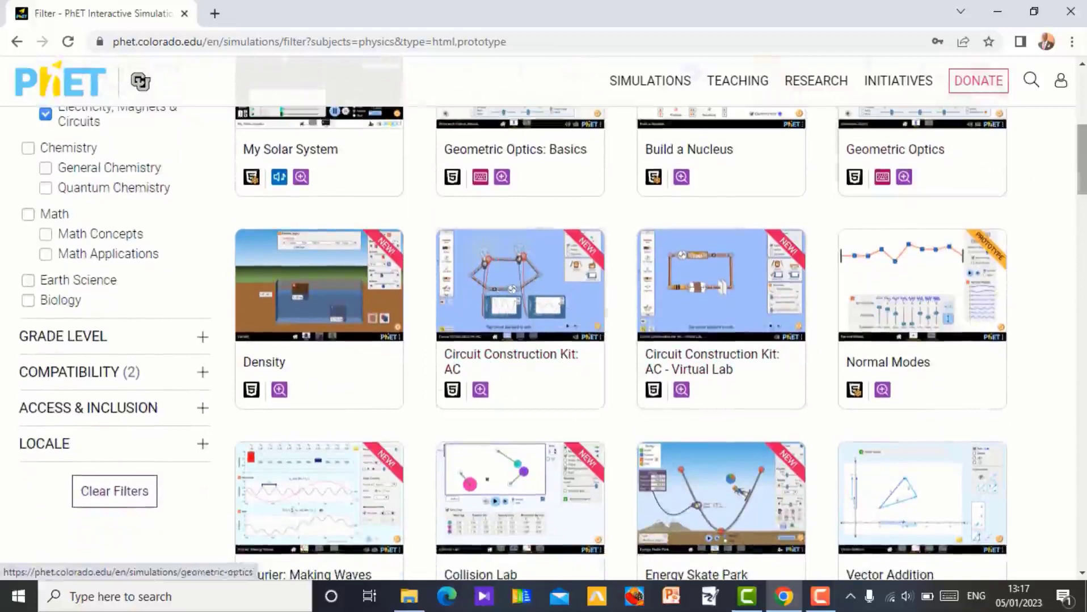
{"action": "mouse_move", "coordinate": [1082, 175]}
{"action": "left_mouse_down"}
{"action": "mouse_move", "coordinate": [1081, 194]}
{"action": "mouse_move", "coordinate": [1083, 182]}
{"action": "left_mouse_up"}
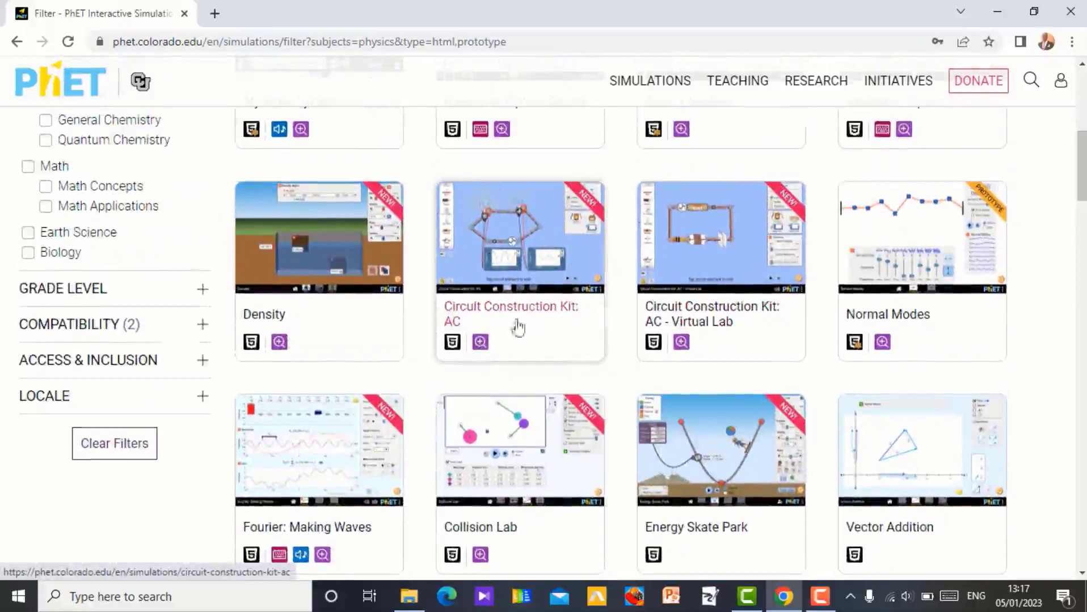
Step: Open the Circuit Construction Kit: AC page and download circuit-construction-kit-ac_en.html for offline use
{"action": "left_click", "coordinate": [520, 280]}
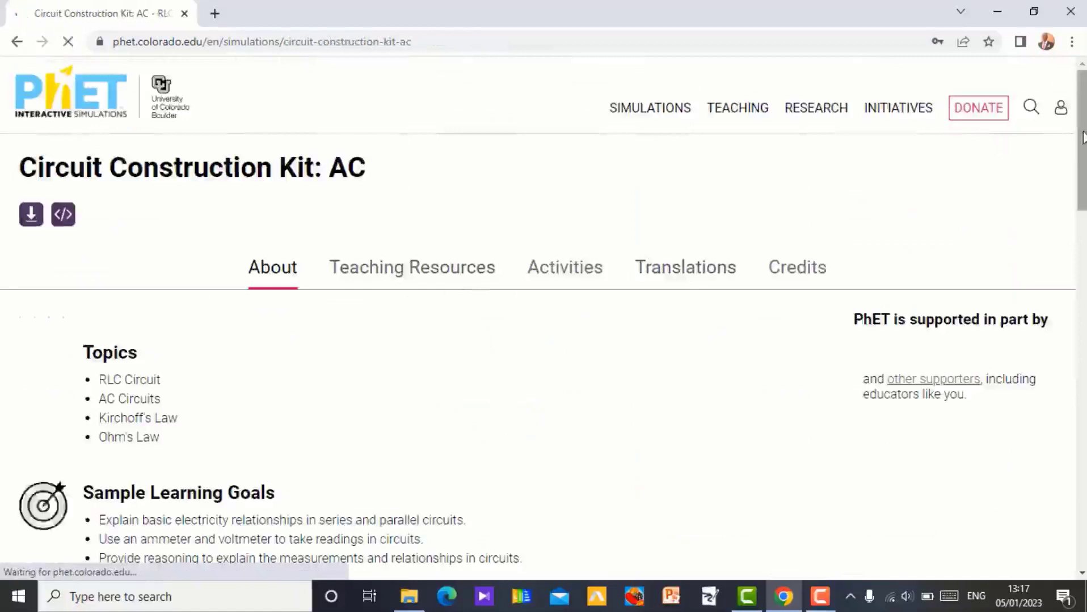
{"action": "scroll", "coordinate": [544, 340], "scroll_direction": "down", "scroll_amount": 2}
{"action": "scroll", "coordinate": [543, 340], "scroll_direction": "down", "scroll_amount": 1}
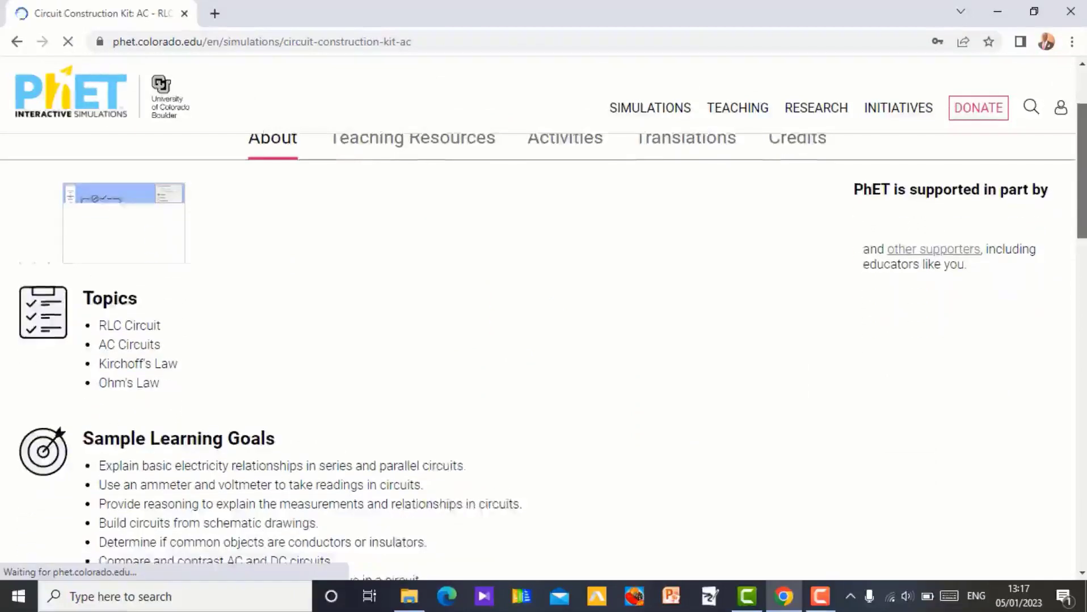
{"action": "left_click_drag", "start_coordinate": [1083, 162], "coordinate": [1083, 113]}
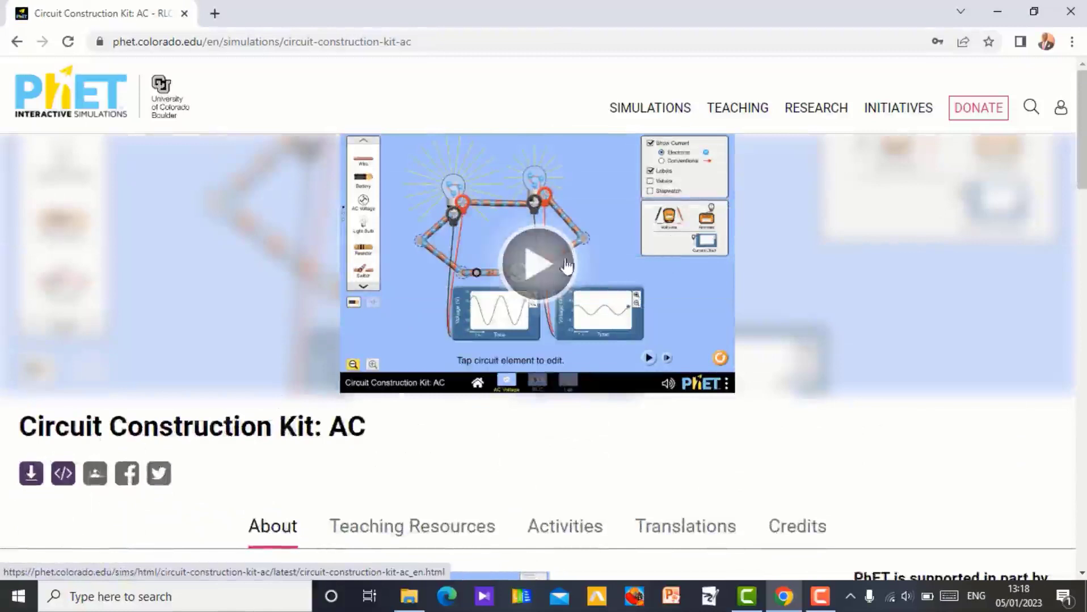
{"action": "left_click", "coordinate": [32, 477]}
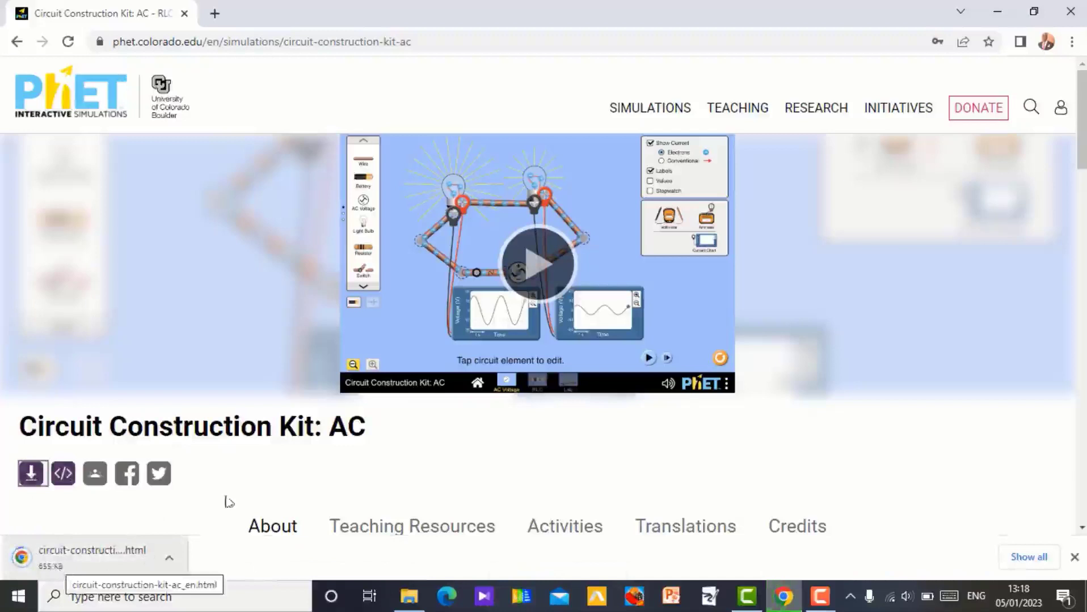
Step: Start the Circuit Construction Kit: AC simulation and enter its AC Voltage screen
{"action": "left_click", "coordinate": [538, 270]}
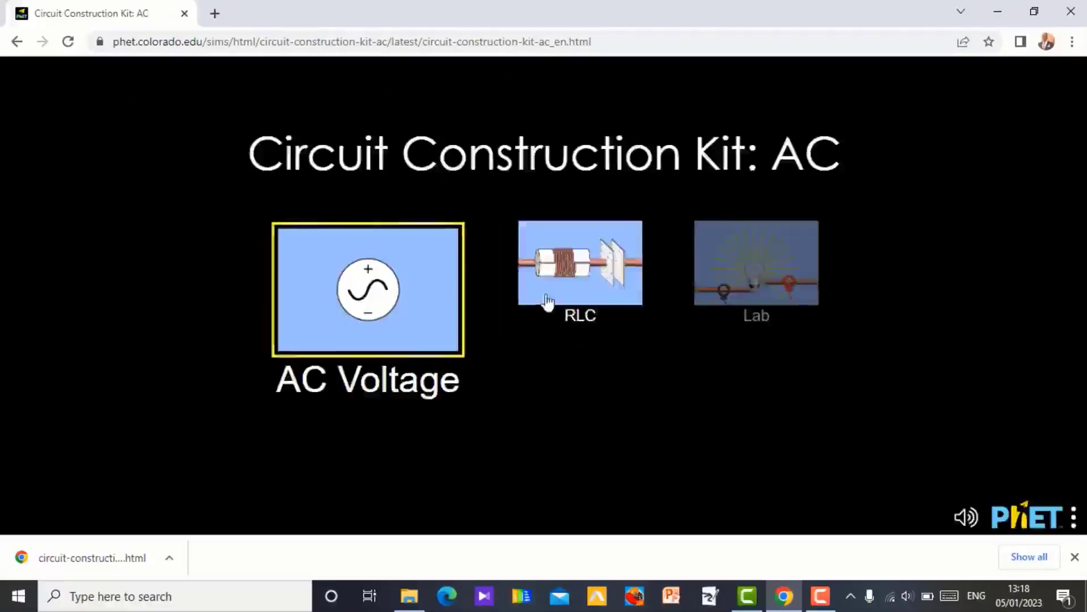
{"action": "left_click", "coordinate": [368, 334]}
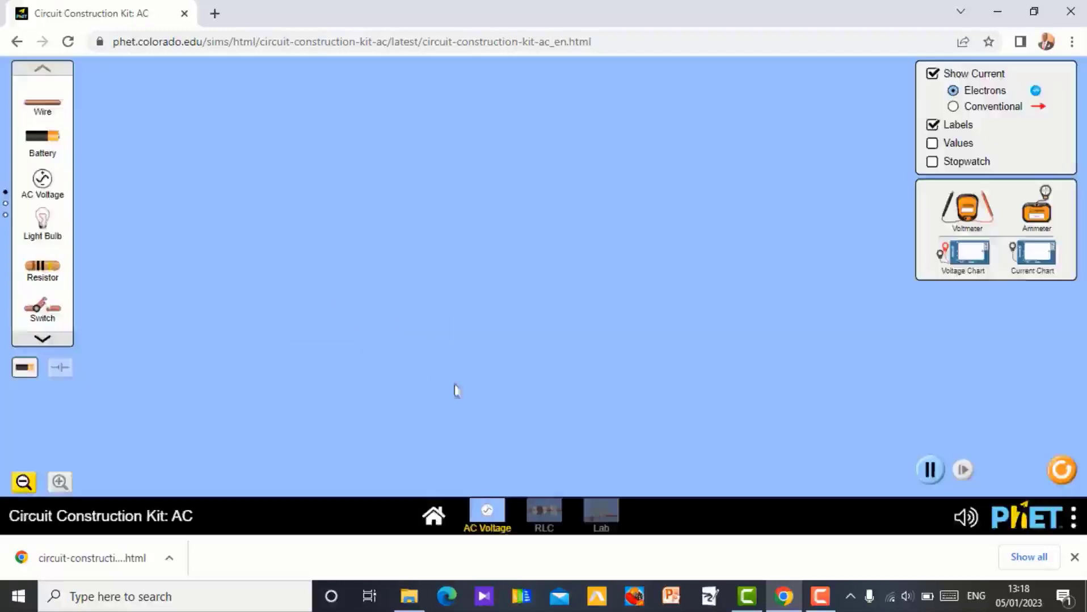
Step: Add a long wire to the workspace, briefly previewing schematic view before returning to lifelike
{"action": "left_click", "coordinate": [43, 339]}
{"action": "left_click", "coordinate": [44, 340]}
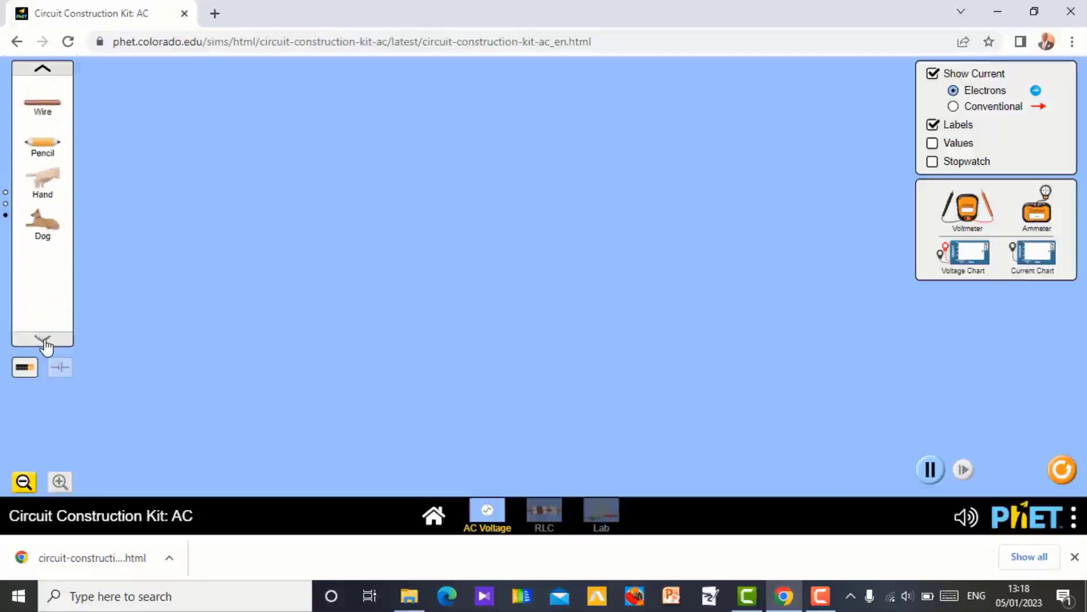
{"action": "left_click", "coordinate": [42, 69]}
{"action": "left_click", "coordinate": [43, 69]}
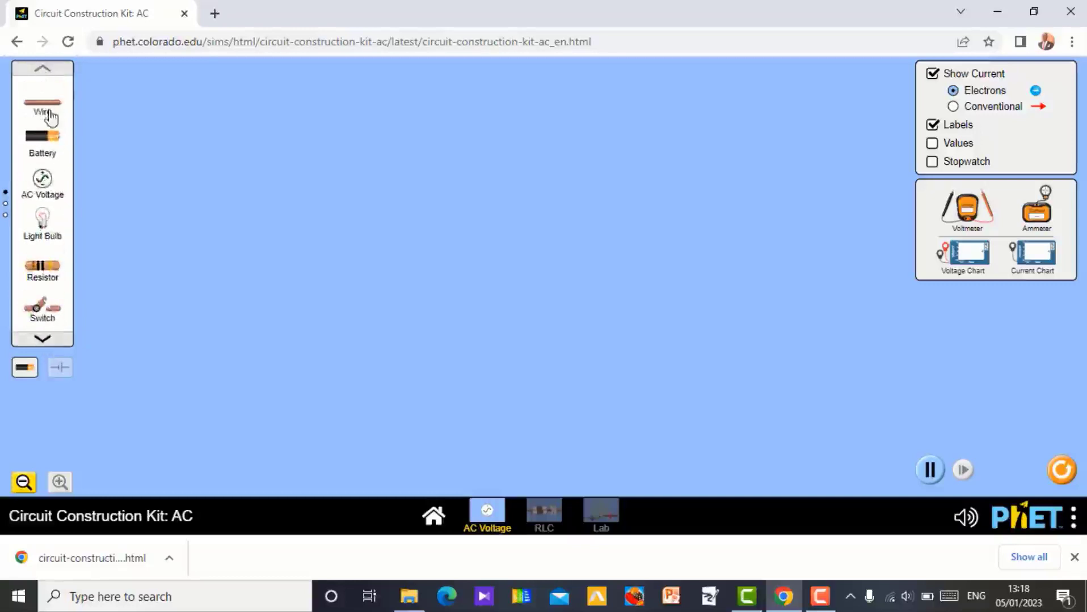
{"action": "left_click_drag", "start_coordinate": [49, 116], "coordinate": [499, 171]}
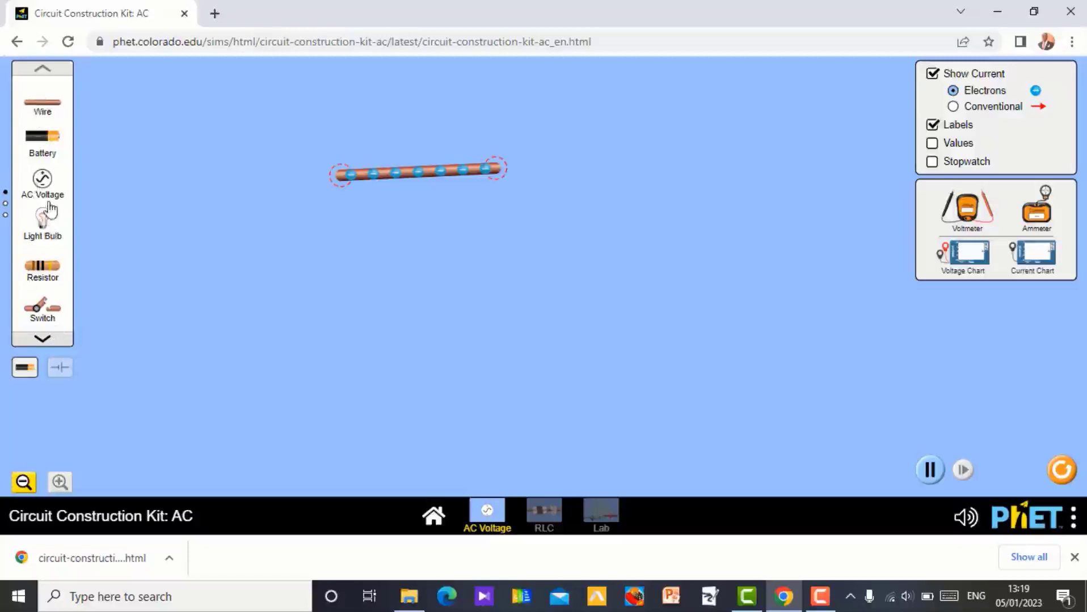
{"action": "left_click", "coordinate": [59, 368]}
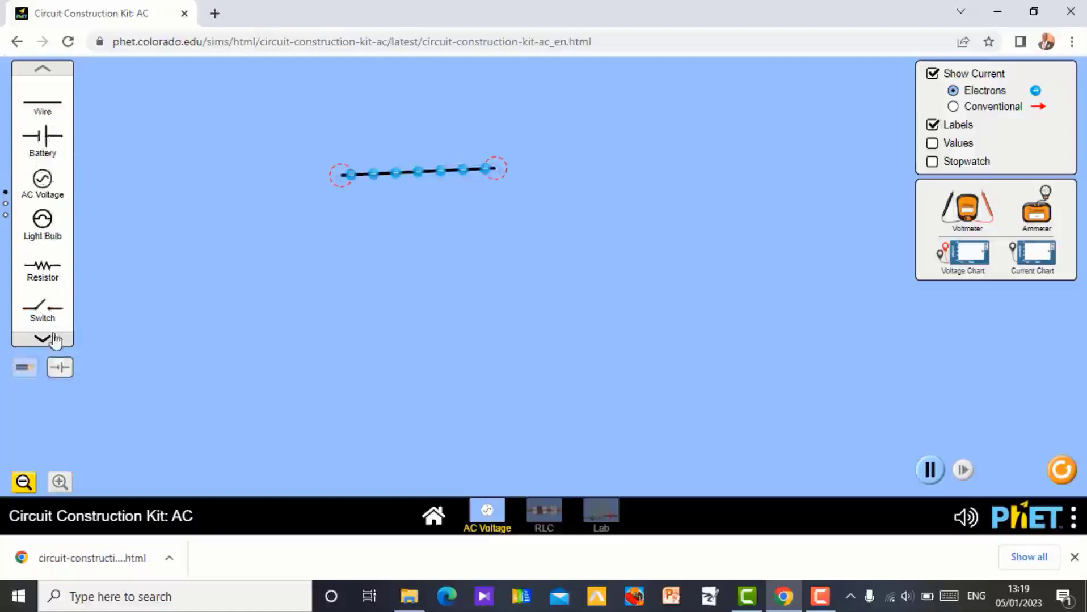
{"action": "left_click", "coordinate": [25, 367]}
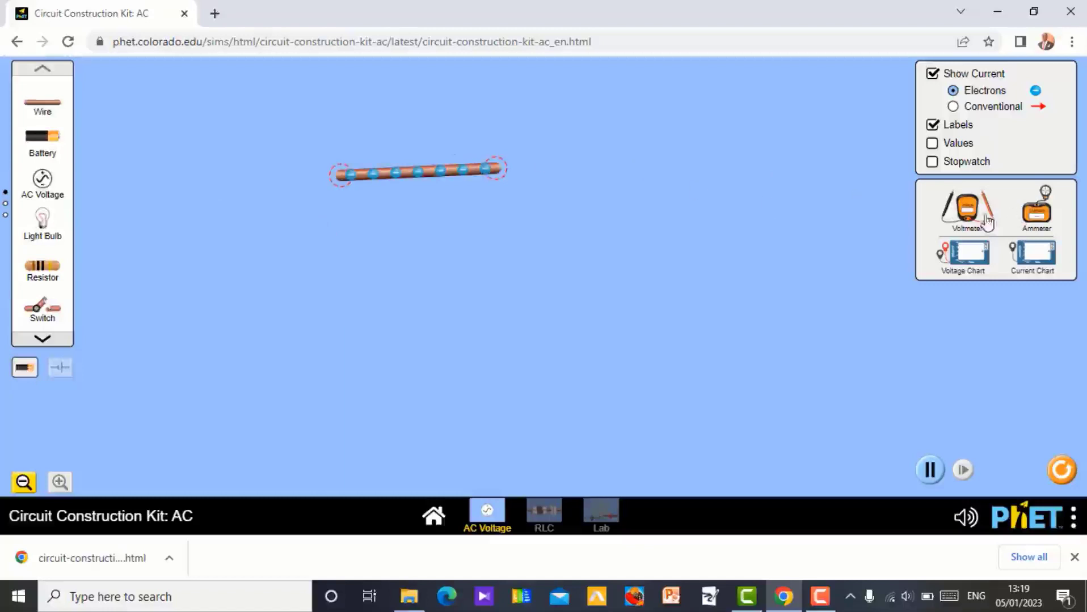
Step: Try a voltmeter and ammeter on the workspace, then return both to the toolbox
{"action": "left_click_drag", "start_coordinate": [978, 221], "coordinate": [781, 234]}
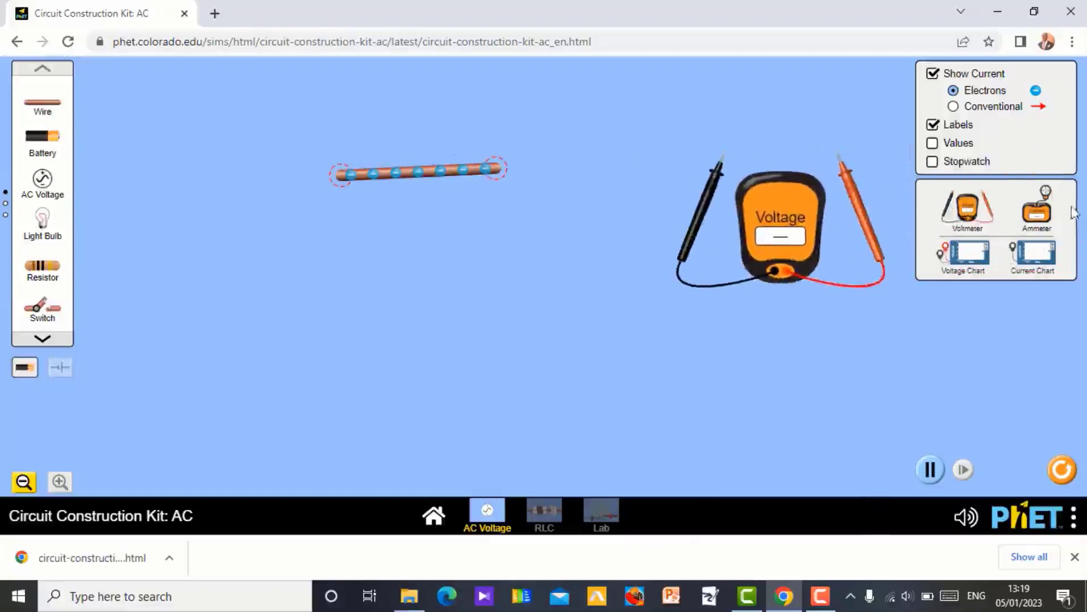
{"action": "left_click_drag", "start_coordinate": [1045, 230], "coordinate": [828, 356]}
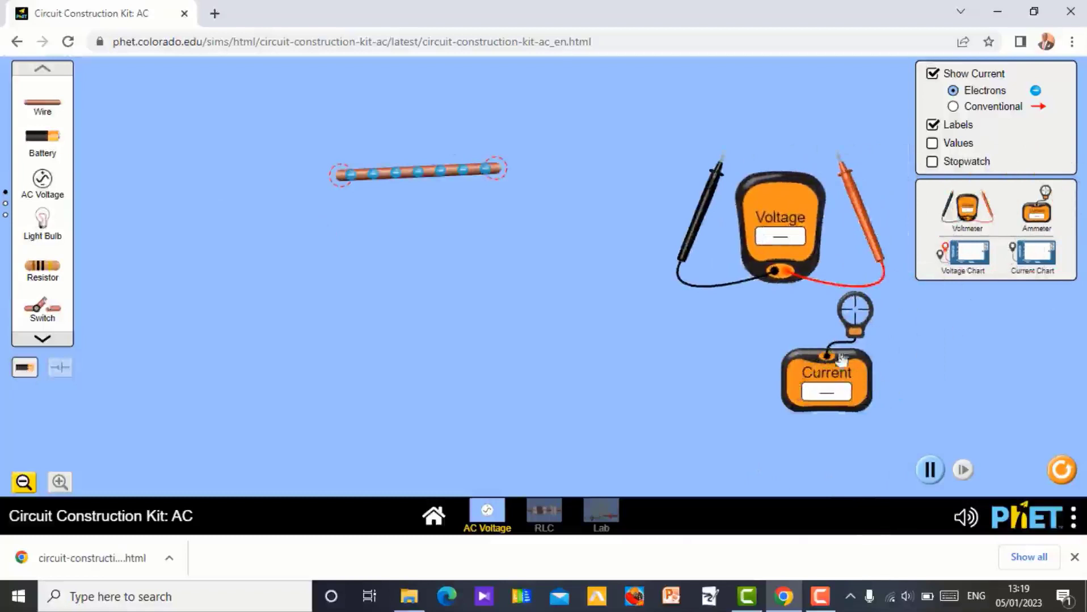
{"action": "left_click_drag", "start_coordinate": [841, 358], "coordinate": [702, 369]}
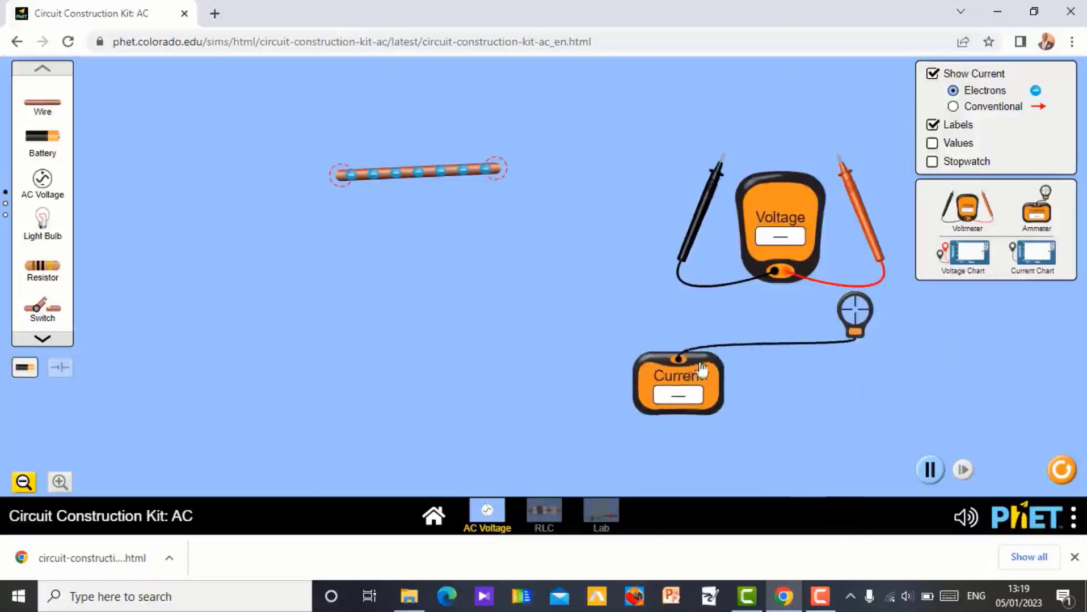
{"action": "left_click_drag", "start_coordinate": [849, 334], "coordinate": [786, 334]}
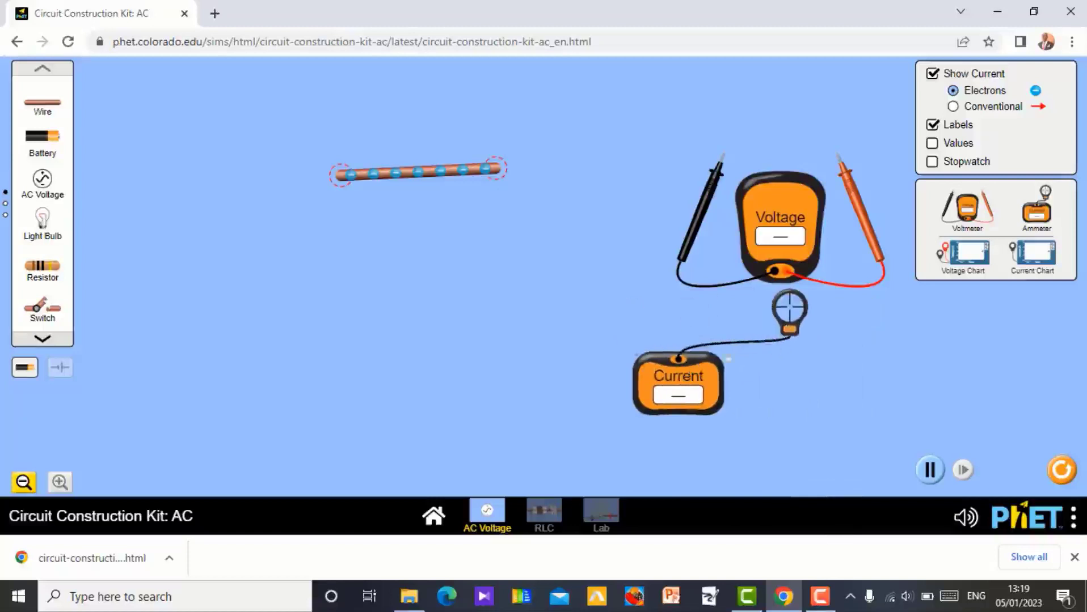
{"action": "left_click_drag", "start_coordinate": [681, 375], "coordinate": [1054, 207]}
{"action": "left_click_drag", "start_coordinate": [841, 229], "coordinate": [1001, 211]}
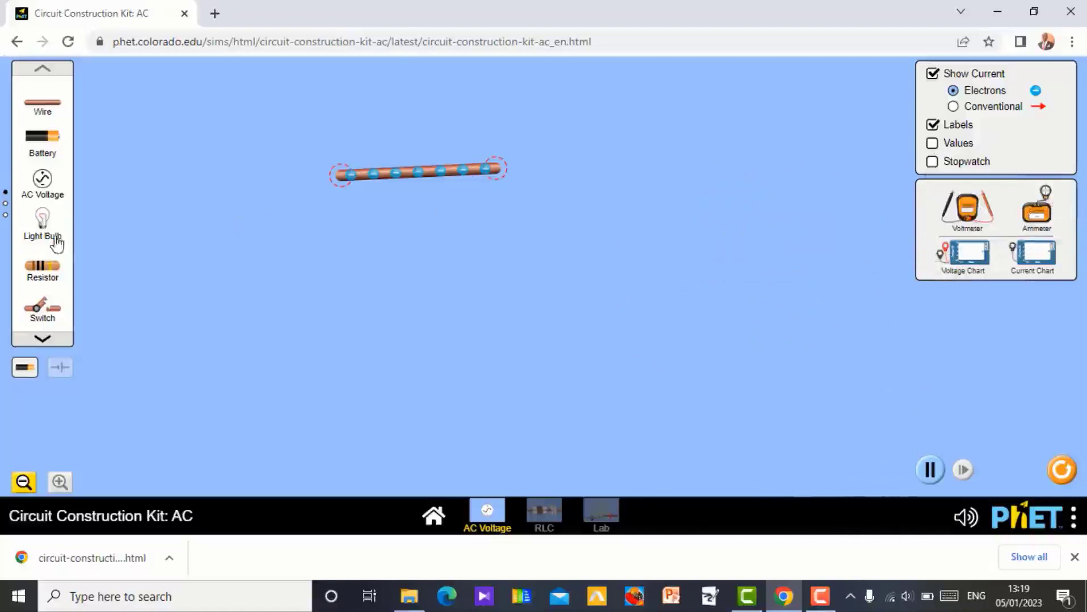
Step: Place a battery, test raising it to 24 volts, delete it, and add a fresh battery
{"action": "left_click_drag", "start_coordinate": [48, 149], "coordinate": [395, 264]}
{"action": "left_click", "coordinate": [395, 265]}
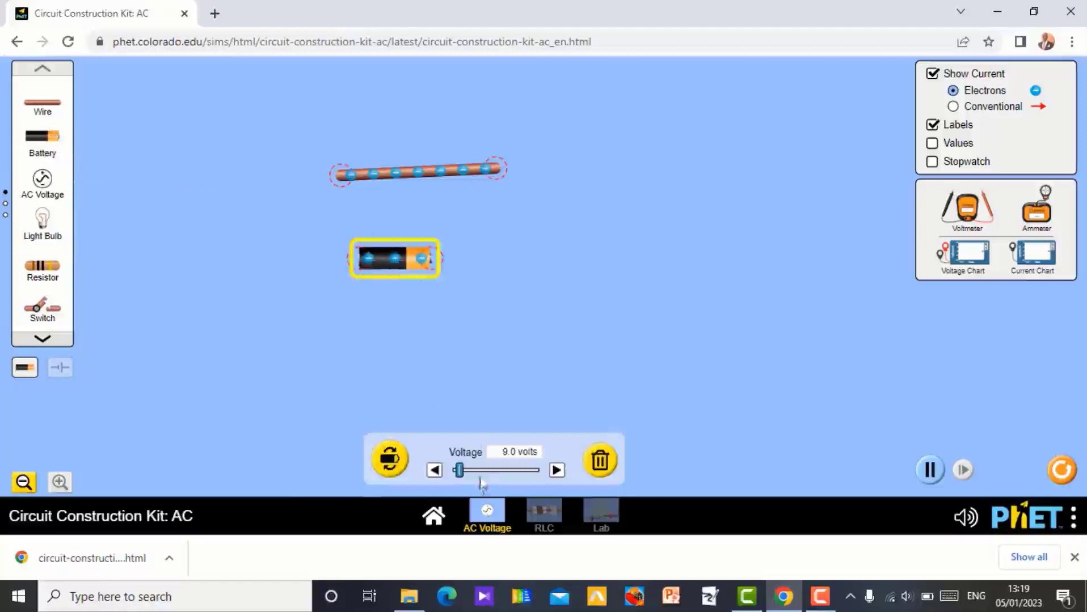
{"action": "mouse_move", "coordinate": [472, 479]}
{"action": "left_mouse_down"}
{"action": "mouse_move", "coordinate": [498, 481]}
{"action": "mouse_move", "coordinate": [474, 477]}
{"action": "left_mouse_up"}
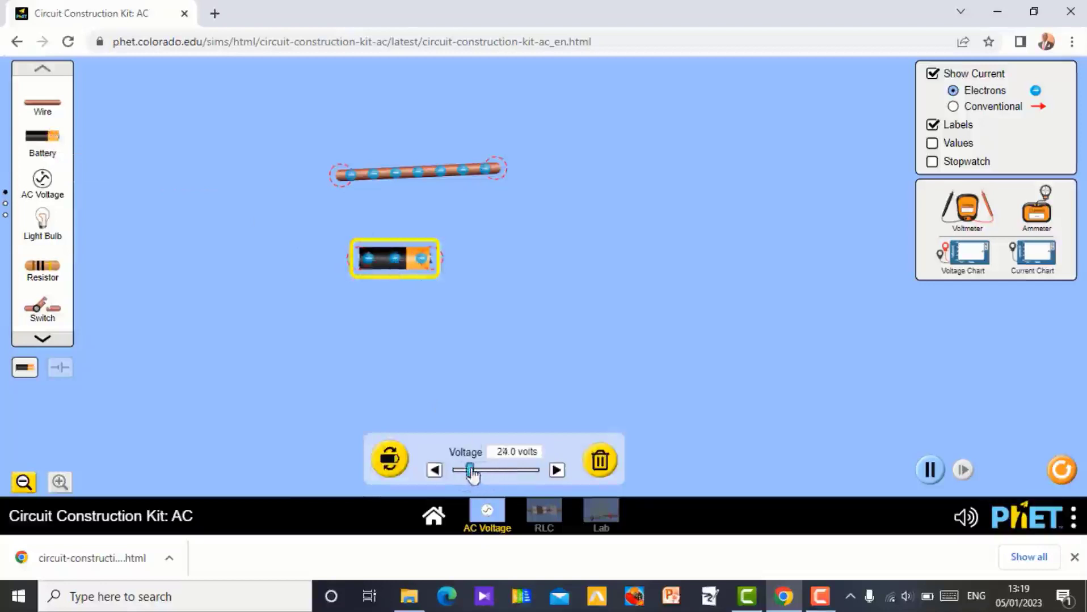
{"action": "left_click", "coordinate": [599, 463]}
{"action": "left_click_drag", "start_coordinate": [39, 148], "coordinate": [265, 276]}
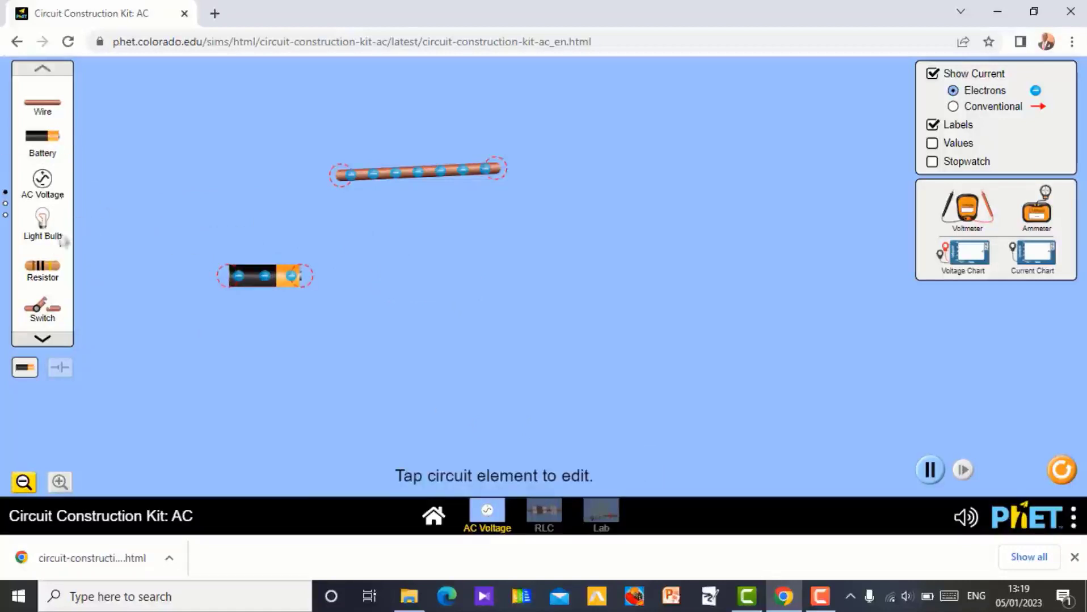
Step: Join a light bulb, the first wire, a second wire and the battery into a loop that lights the bulb
{"action": "left_click_drag", "start_coordinate": [45, 233], "coordinate": [493, 292]}
{"action": "left_click_drag", "start_coordinate": [499, 175], "coordinate": [486, 304]}
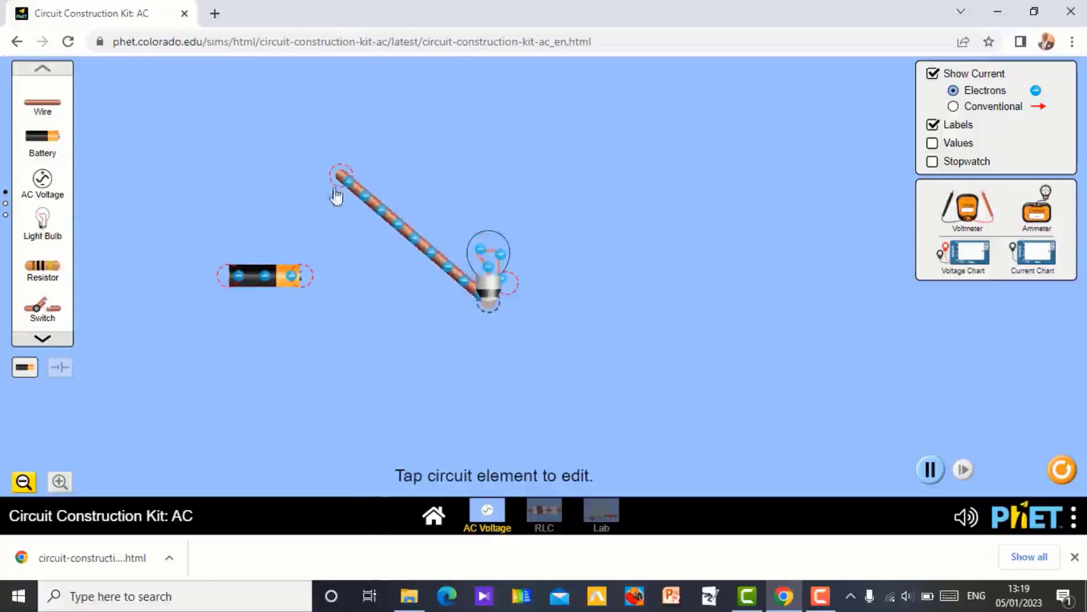
{"action": "left_click_drag", "start_coordinate": [39, 113], "coordinate": [514, 287]}
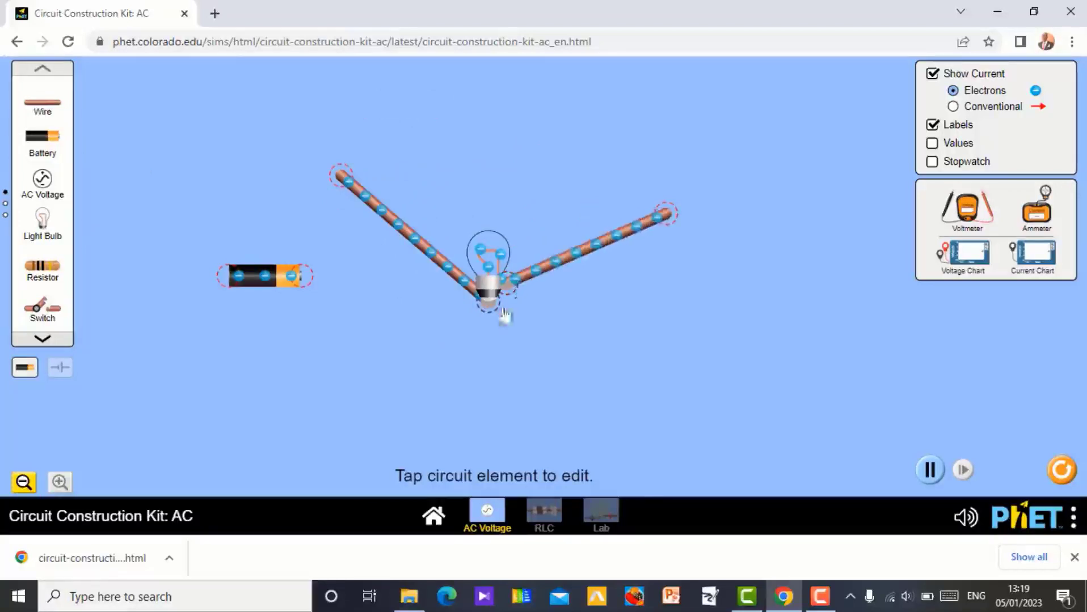
{"action": "left_click_drag", "start_coordinate": [275, 287], "coordinate": [470, 368]}
{"action": "left_click_drag", "start_coordinate": [341, 184], "coordinate": [412, 375]}
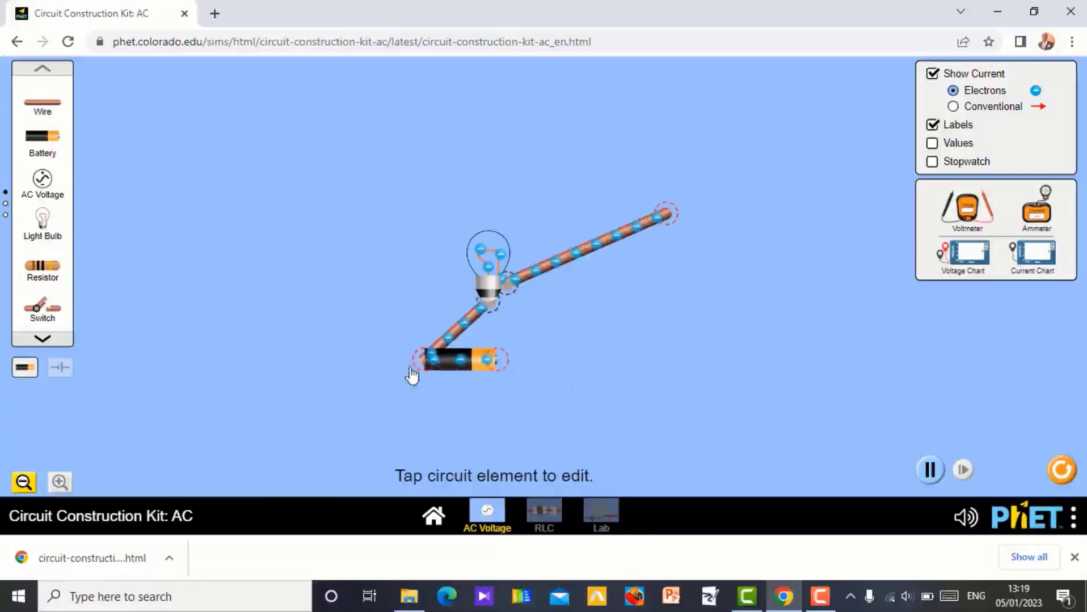
{"action": "left_click_drag", "start_coordinate": [670, 217], "coordinate": [510, 374]}
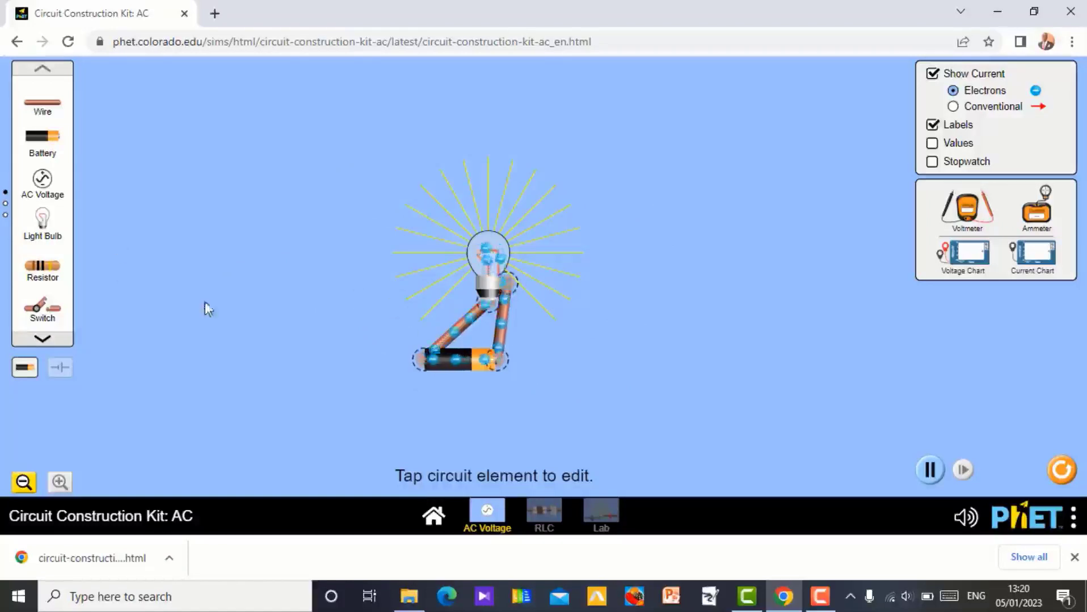
Step: Split the battery–wire junction and wire a switch into the gap
{"action": "left_click_drag", "start_coordinate": [41, 313], "coordinate": [323, 267]}
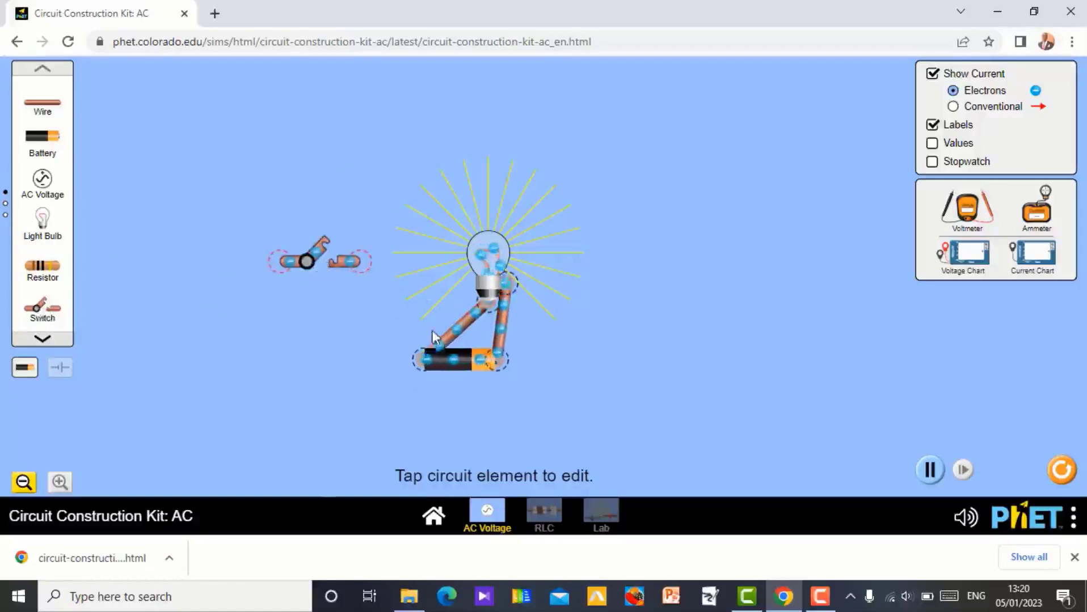
{"action": "left_click", "coordinate": [428, 358]}
{"action": "left_click", "coordinate": [376, 379]}
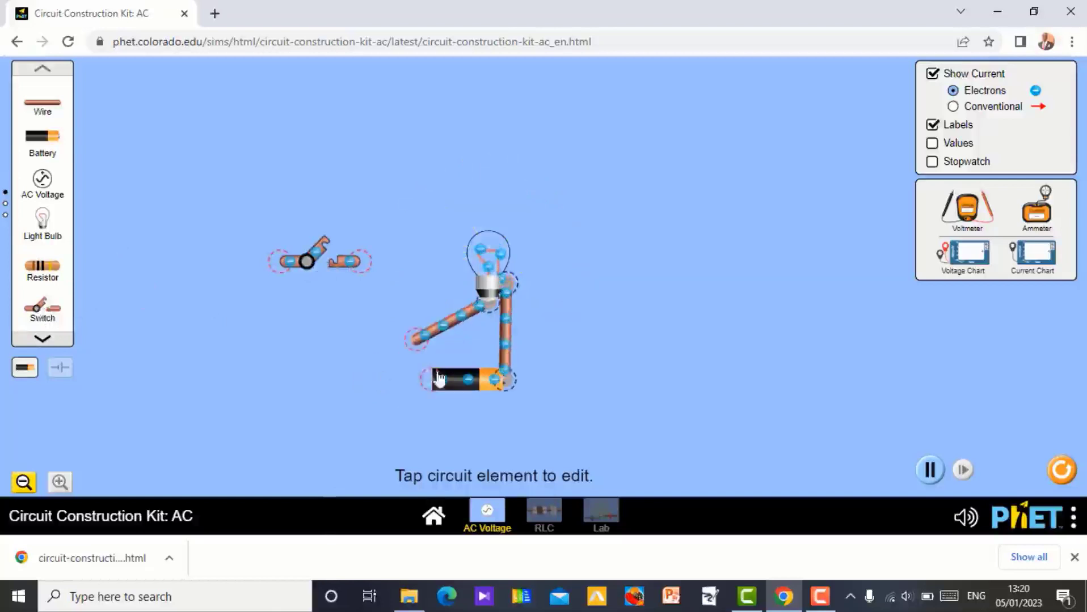
{"action": "left_click_drag", "start_coordinate": [417, 340], "coordinate": [369, 255]}
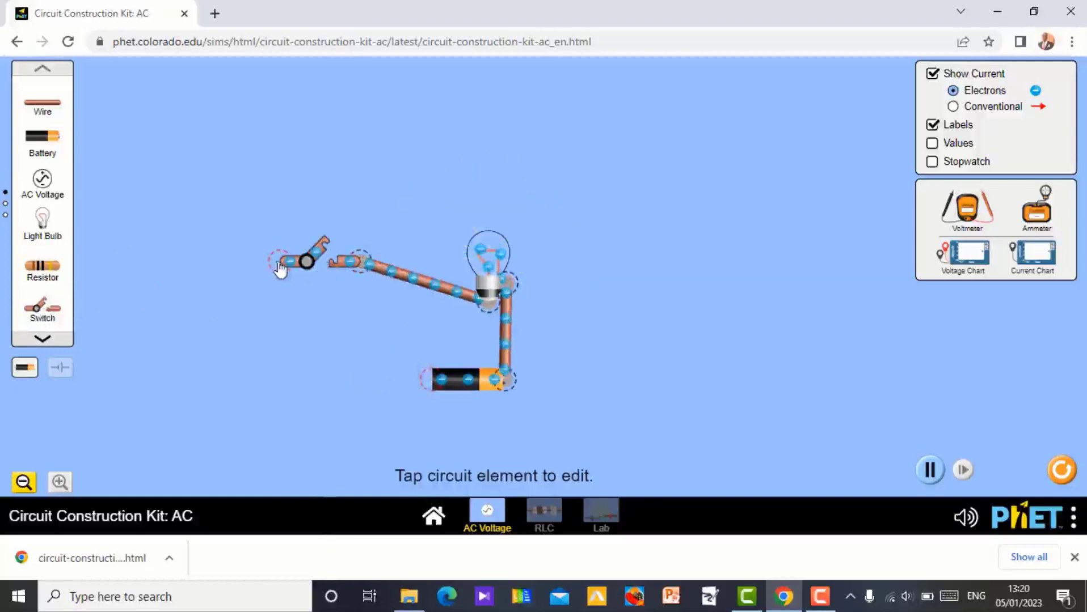
{"action": "left_click_drag", "start_coordinate": [280, 275], "coordinate": [428, 381]}
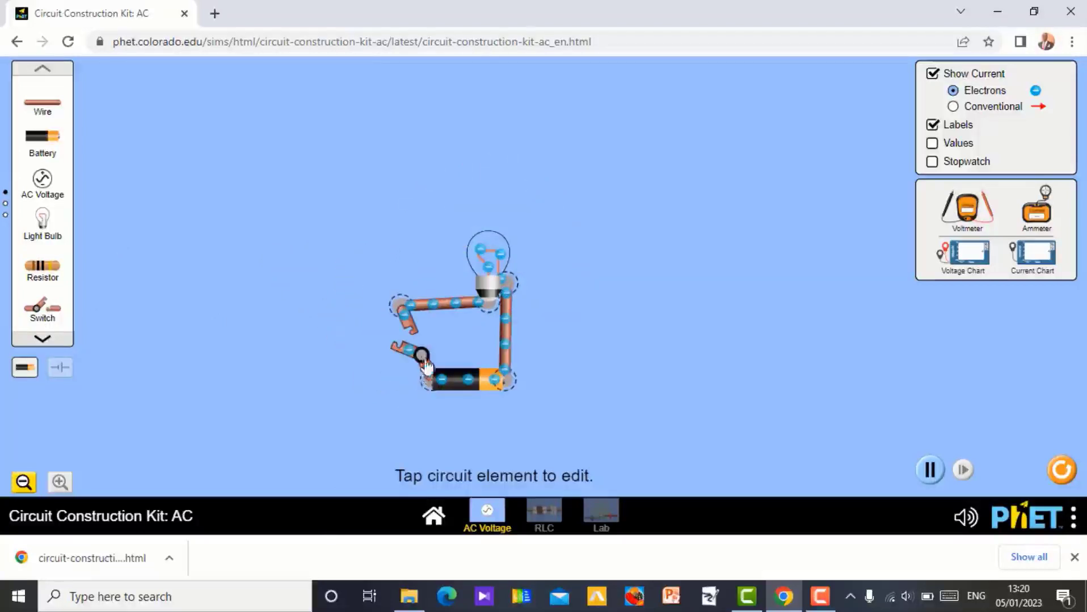
Step: Toggle the switch closed and back open so the bulb is off, then shift it left
{"action": "left_click", "coordinate": [419, 358]}
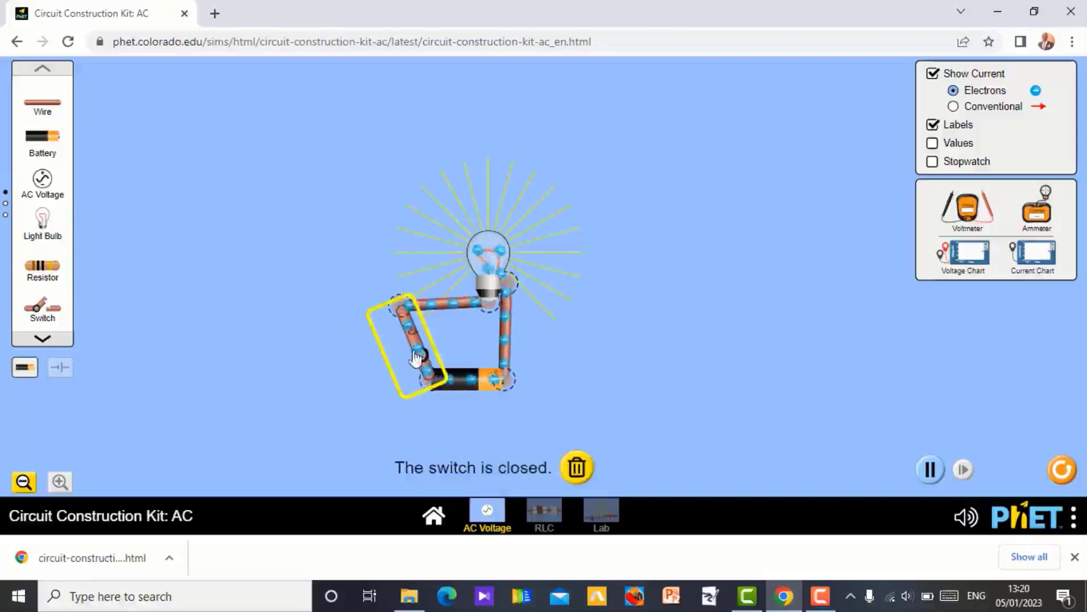
{"action": "left_click", "coordinate": [419, 357]}
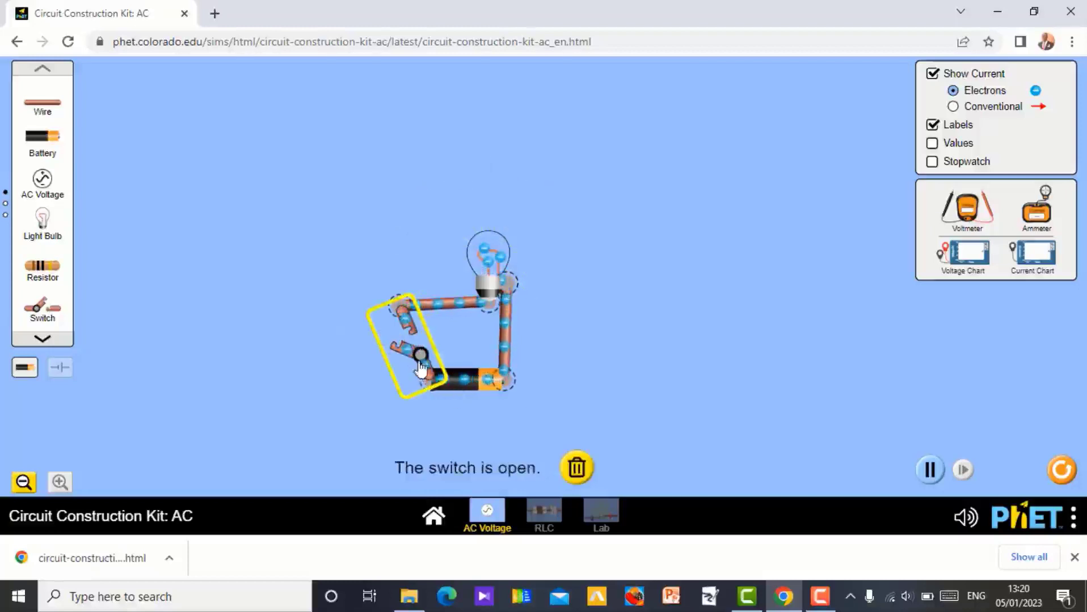
{"action": "left_click_drag", "start_coordinate": [421, 367], "coordinate": [384, 366]}
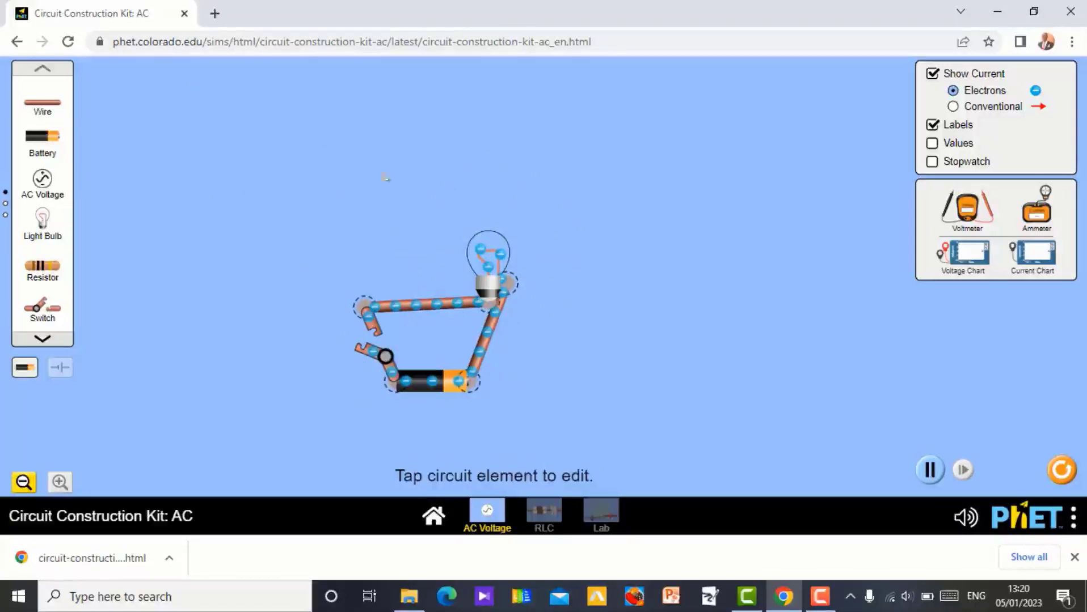
Step: Reveal the downloaded circuit-construction-kit-ac_en file in File Explorer's Downloads folder
{"action": "left_click", "coordinate": [171, 563]}
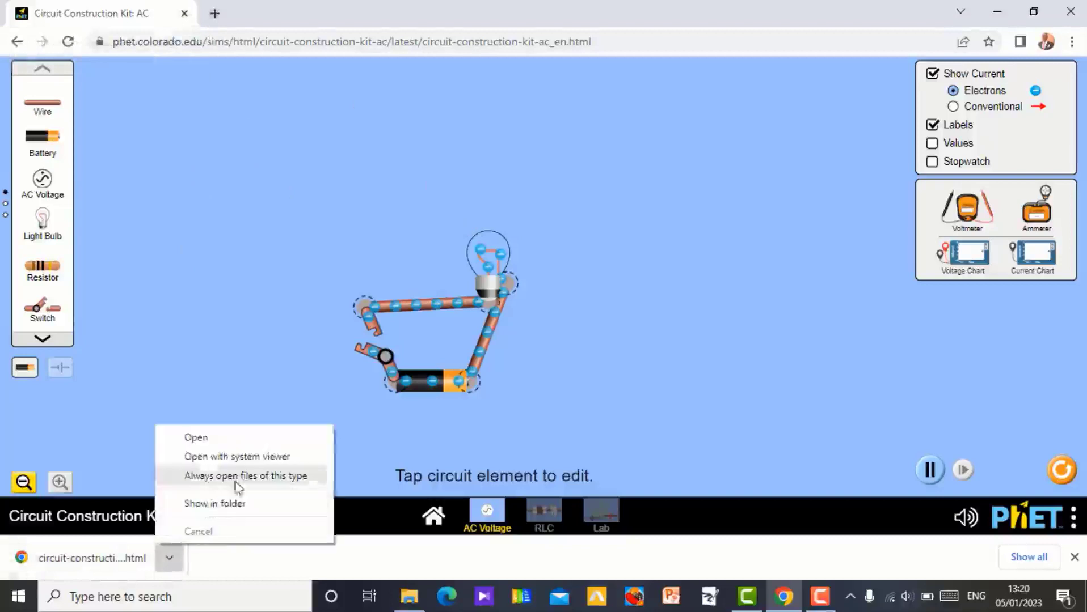
{"action": "left_click", "coordinate": [224, 504]}
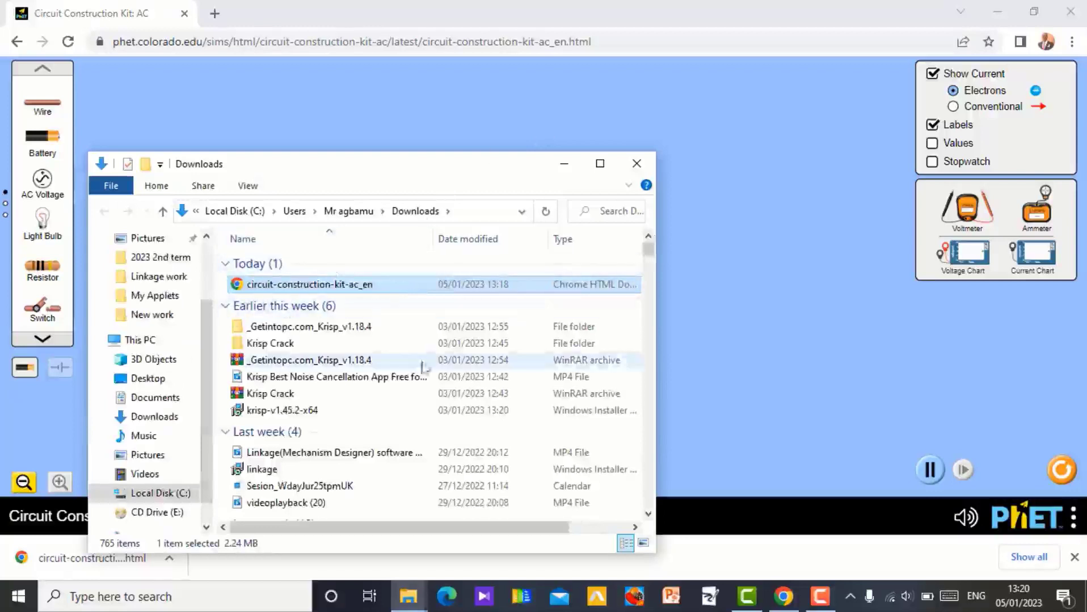
Step: Disconnect from the connected Wi-Fi network using the taskbar network list
{"action": "left_click", "coordinate": [891, 591]}
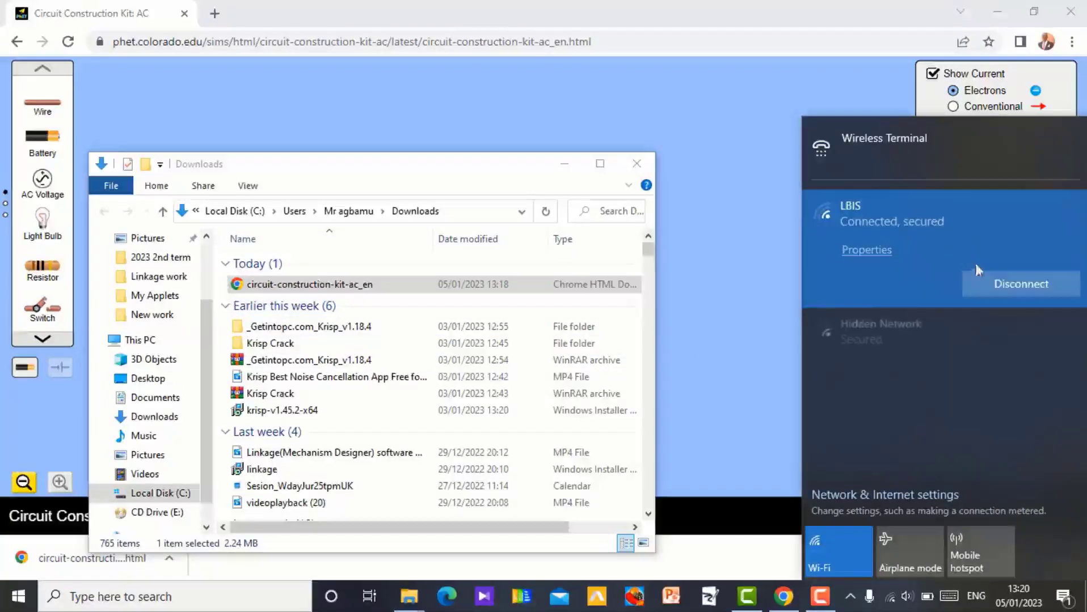
{"action": "left_click", "coordinate": [983, 282]}
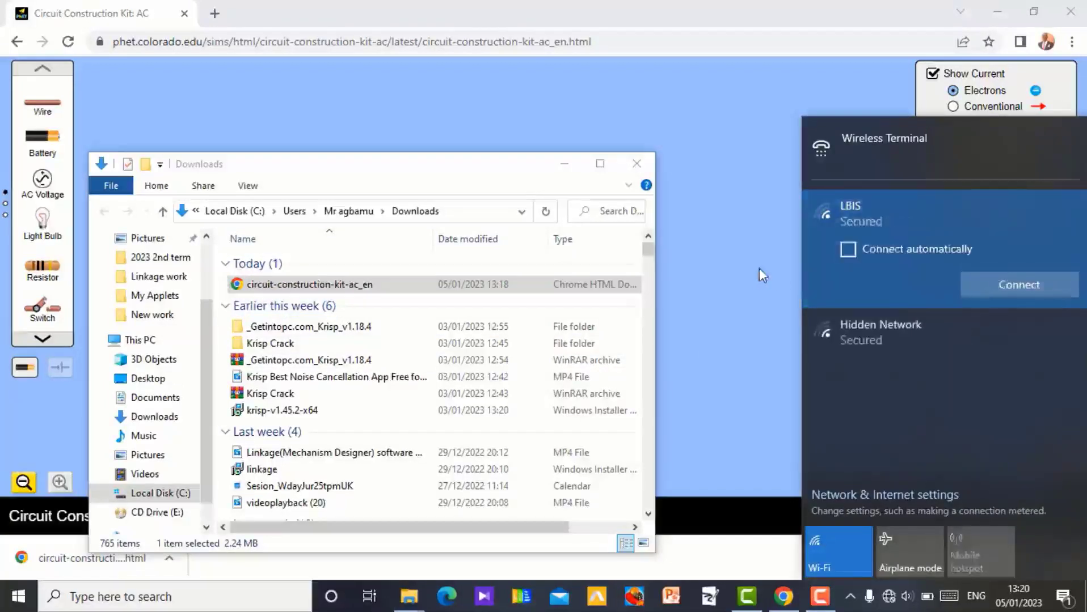
{"action": "left_click", "coordinate": [759, 268]}
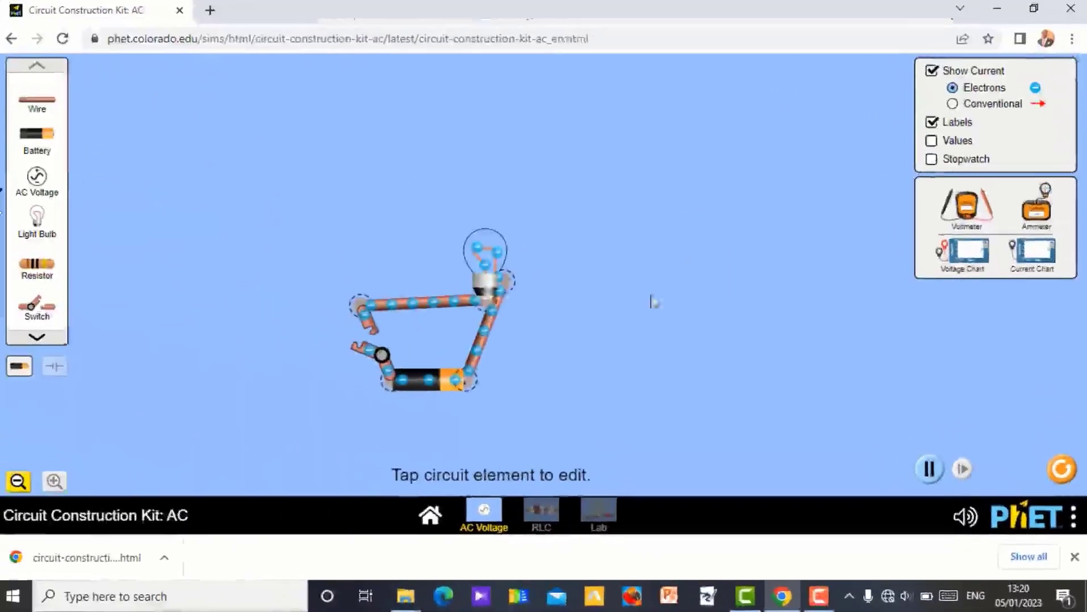
Step: Close the online simulation tab and move the Downloads window up and right
{"action": "left_click", "coordinate": [184, 15]}
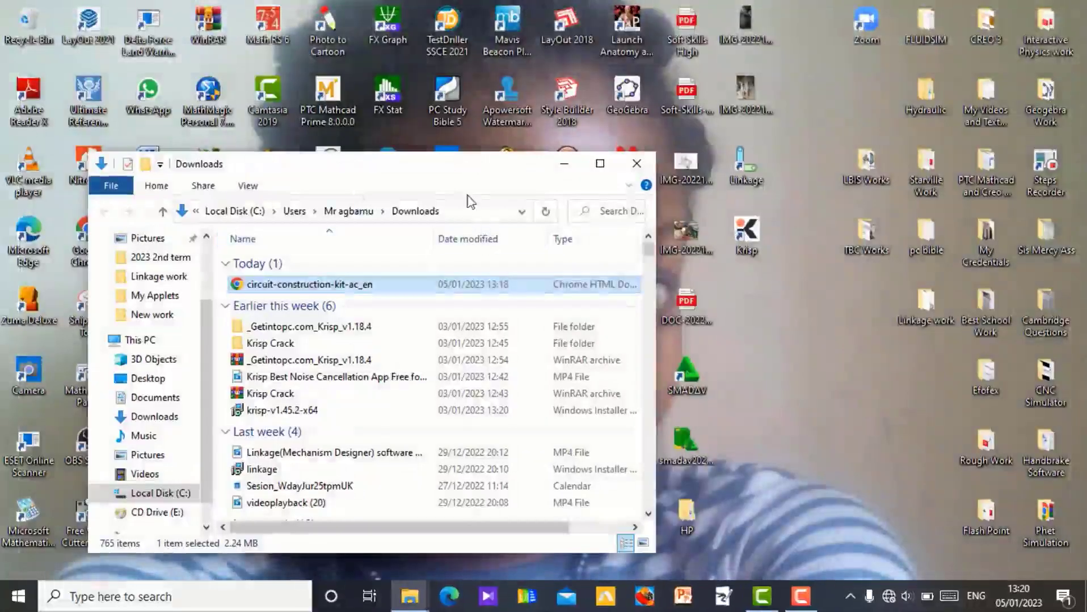
{"action": "left_click_drag", "start_coordinate": [481, 177], "coordinate": [555, 138]}
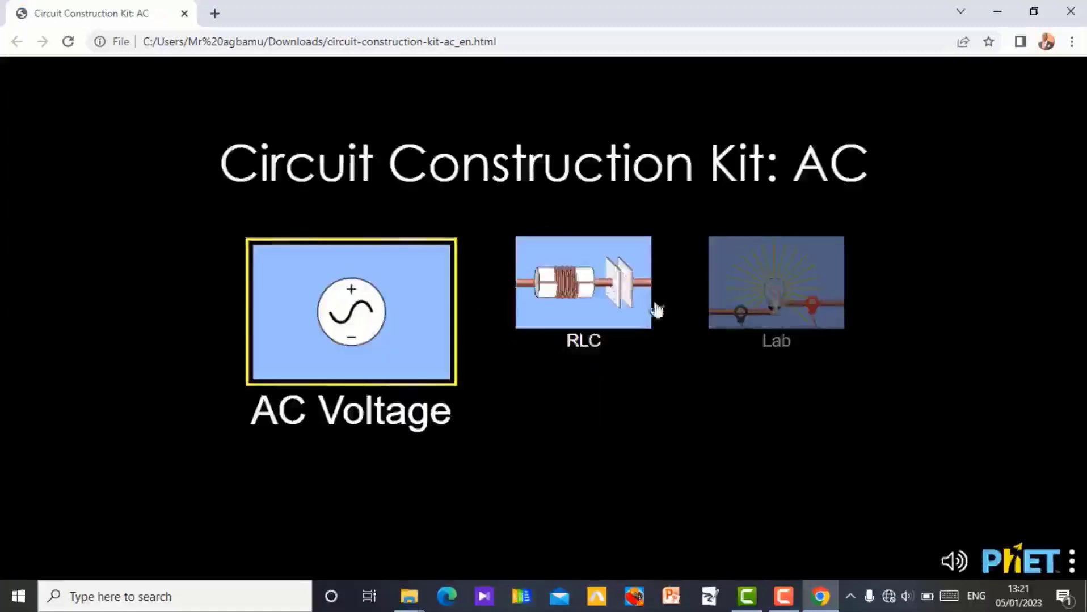
Step: Open the RLC screen, then place an ammeter on the workspace and return it to the tools panel
{"action": "left_click", "coordinate": [627, 306]}
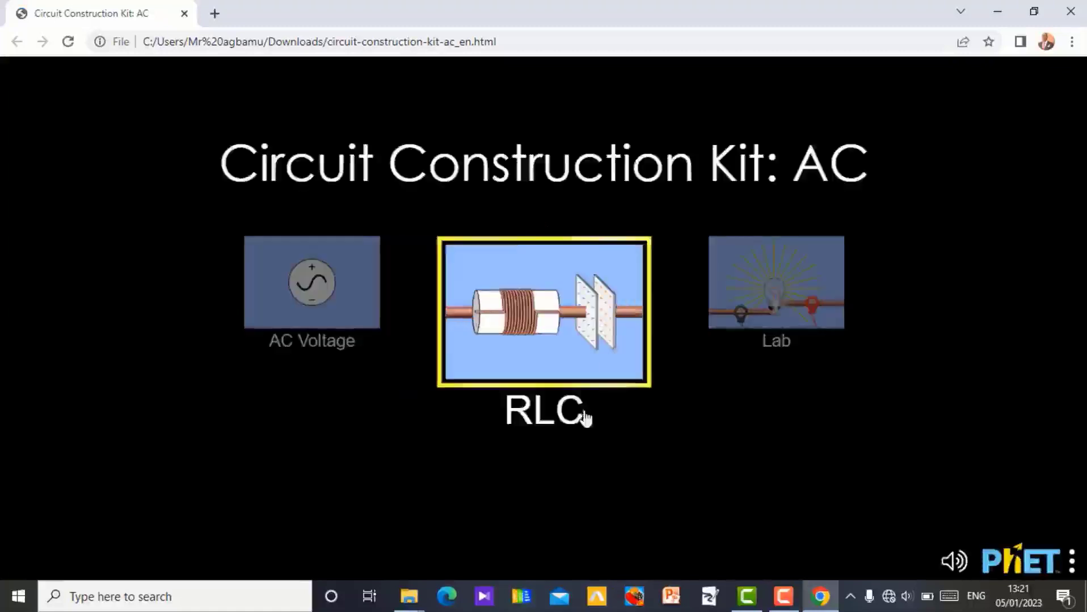
{"action": "left_click", "coordinate": [542, 343]}
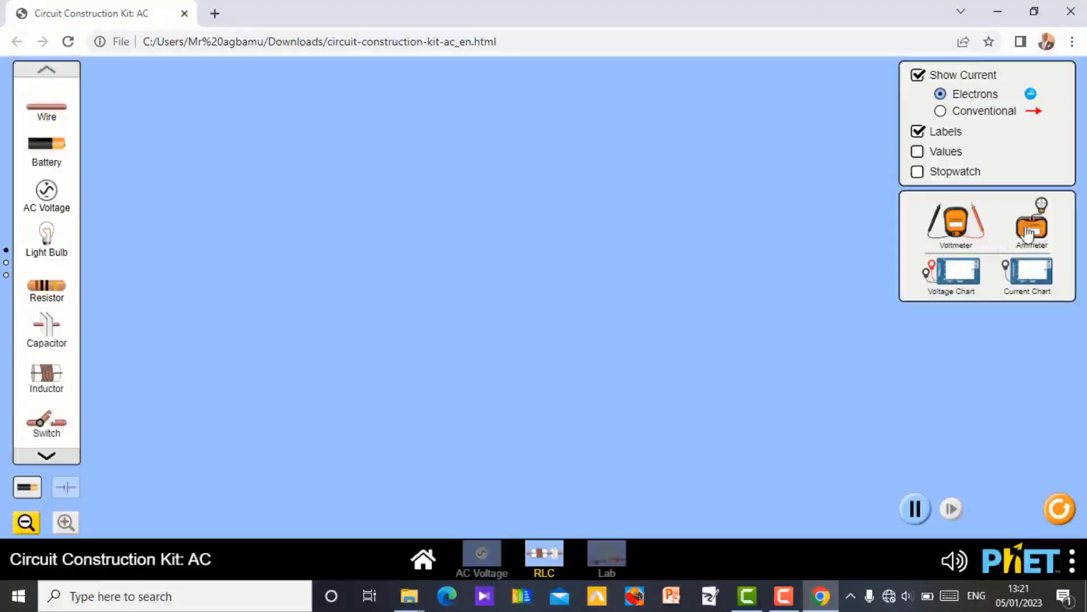
{"action": "left_click_drag", "start_coordinate": [1028, 234], "coordinate": [752, 313]}
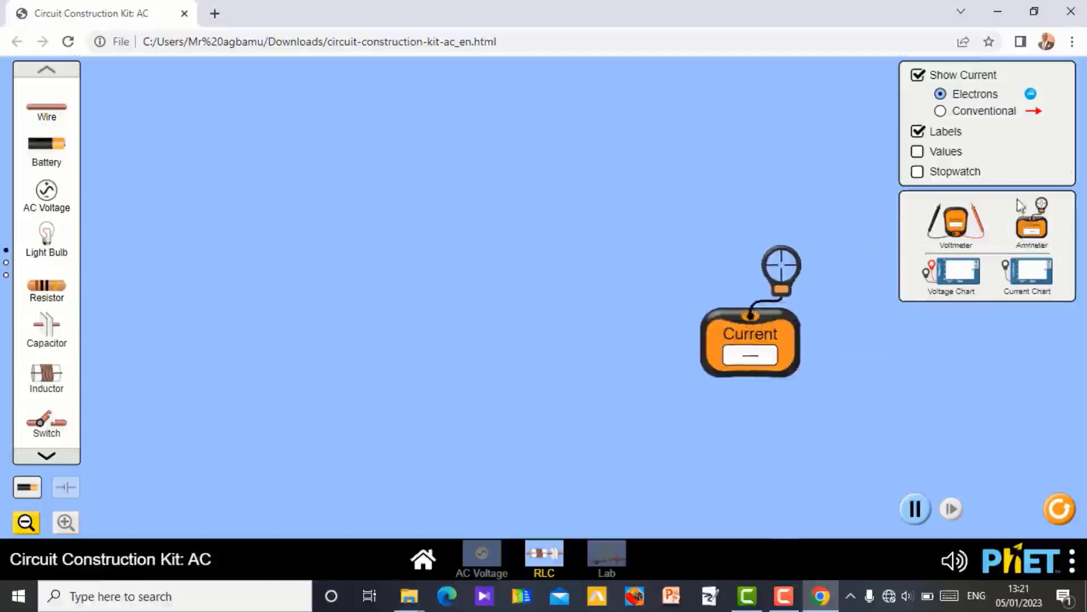
{"action": "left_click_drag", "start_coordinate": [769, 335], "coordinate": [1050, 241]}
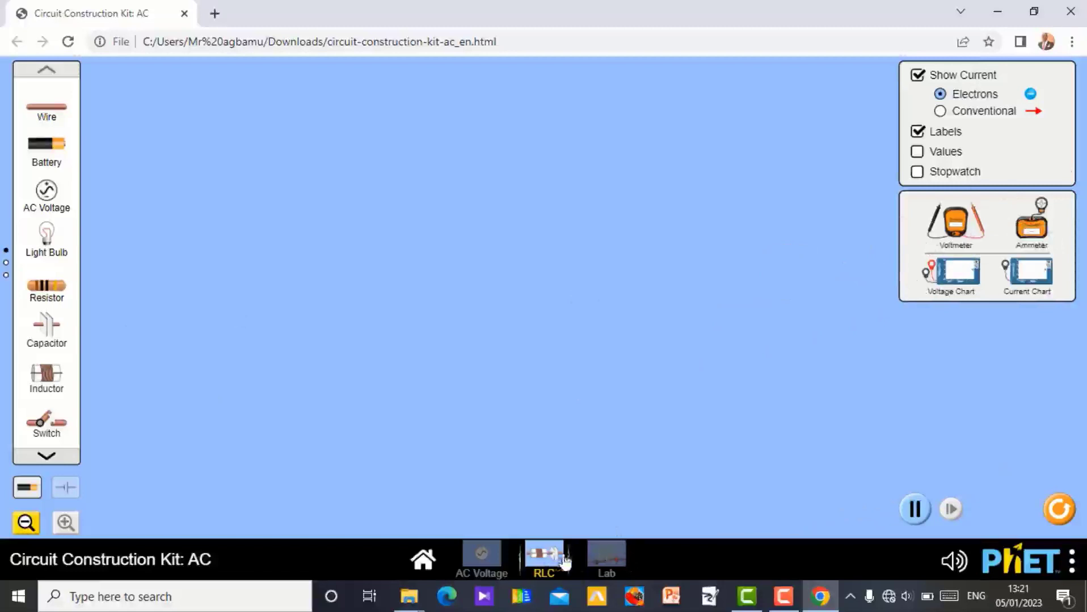
{"action": "left_click", "coordinate": [621, 557]}
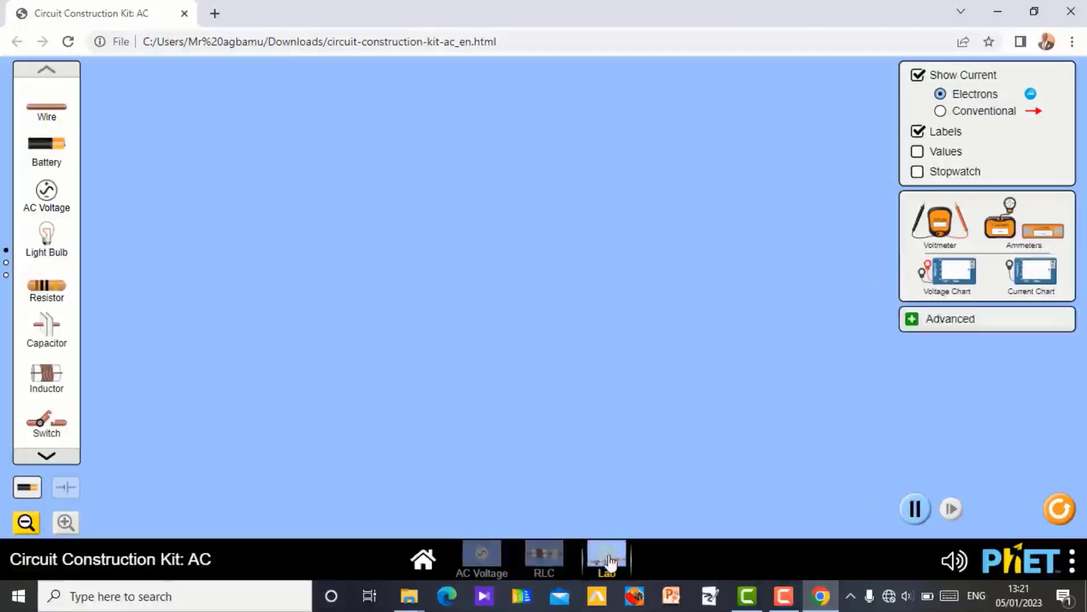
{"action": "left_click", "coordinate": [481, 562]}
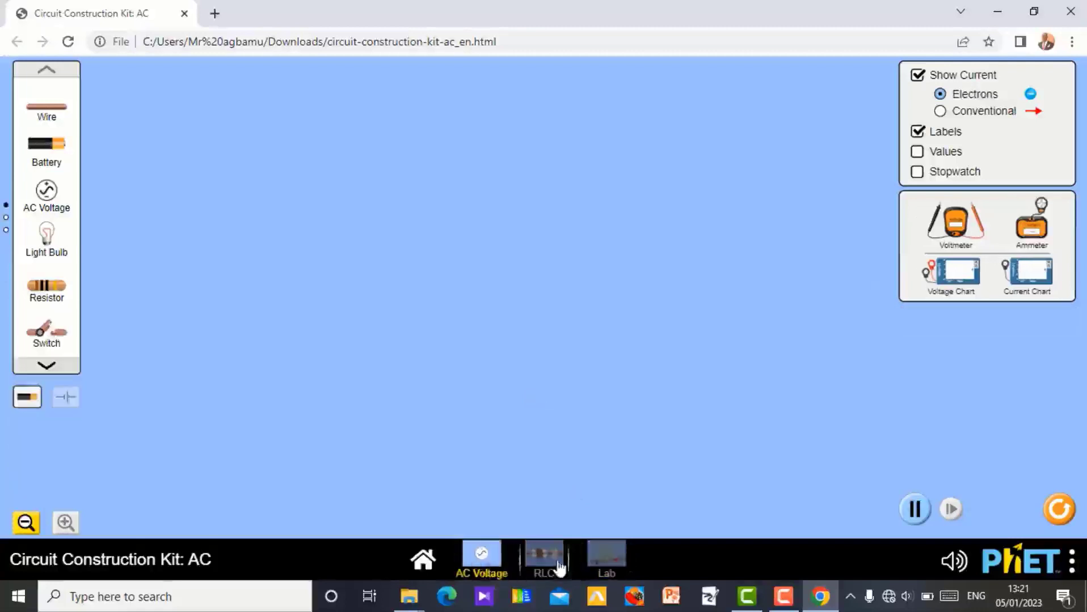
{"action": "left_click", "coordinate": [611, 565]}
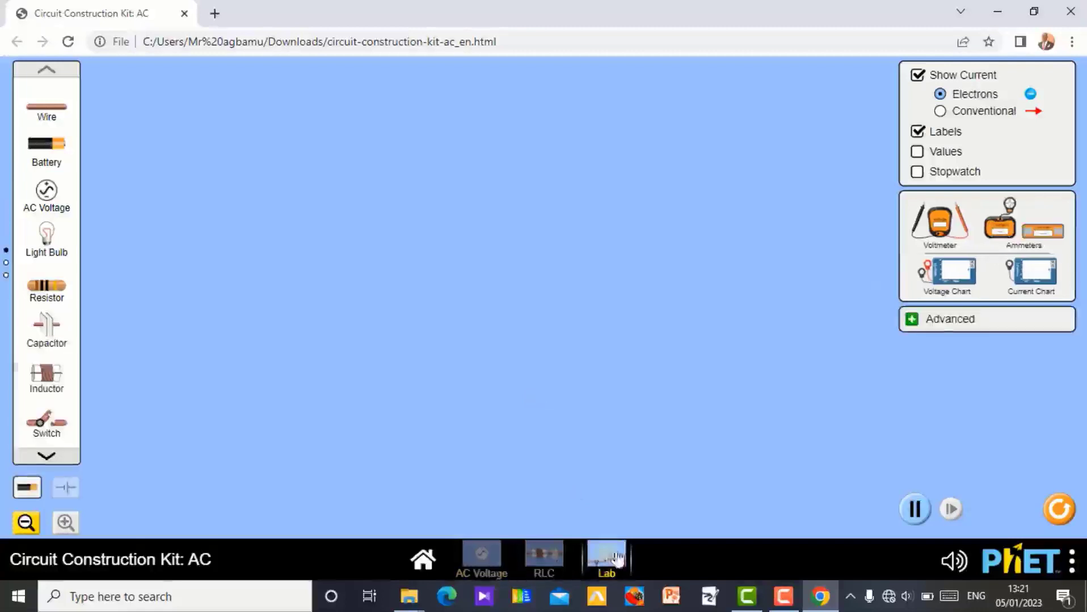
{"action": "mouse_move", "coordinate": [1043, 237]}
{"action": "left_mouse_down"}
{"action": "mouse_move", "coordinate": [699, 291]}
{"action": "mouse_move", "coordinate": [502, 260]}
{"action": "mouse_move", "coordinate": [499, 310]}
{"action": "mouse_move", "coordinate": [998, 217]}
{"action": "mouse_move", "coordinate": [1041, 228]}
{"action": "left_mouse_up"}
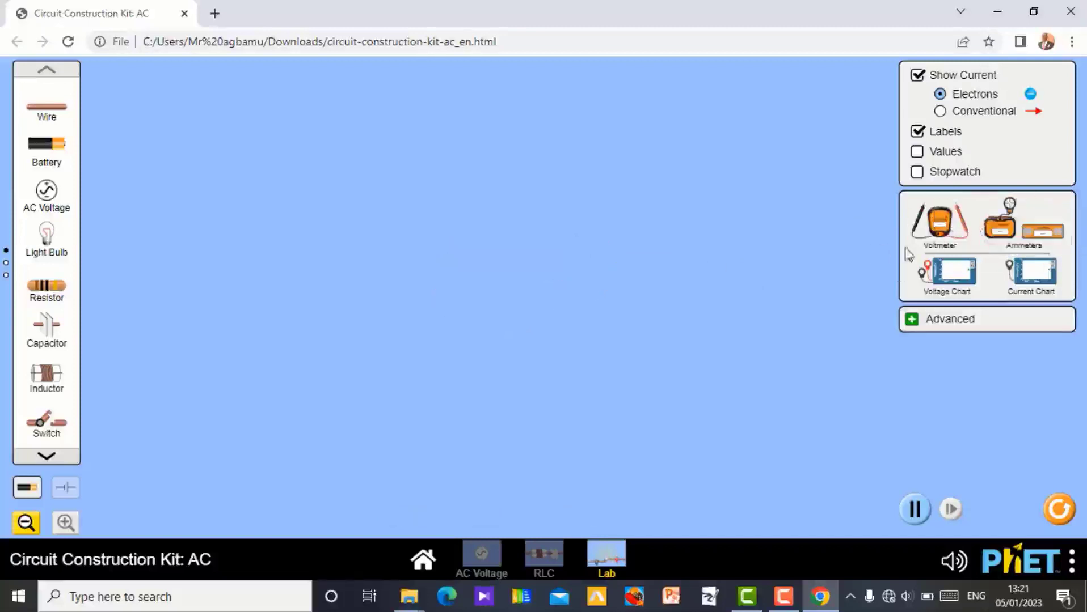
{"action": "left_click", "coordinate": [545, 573]}
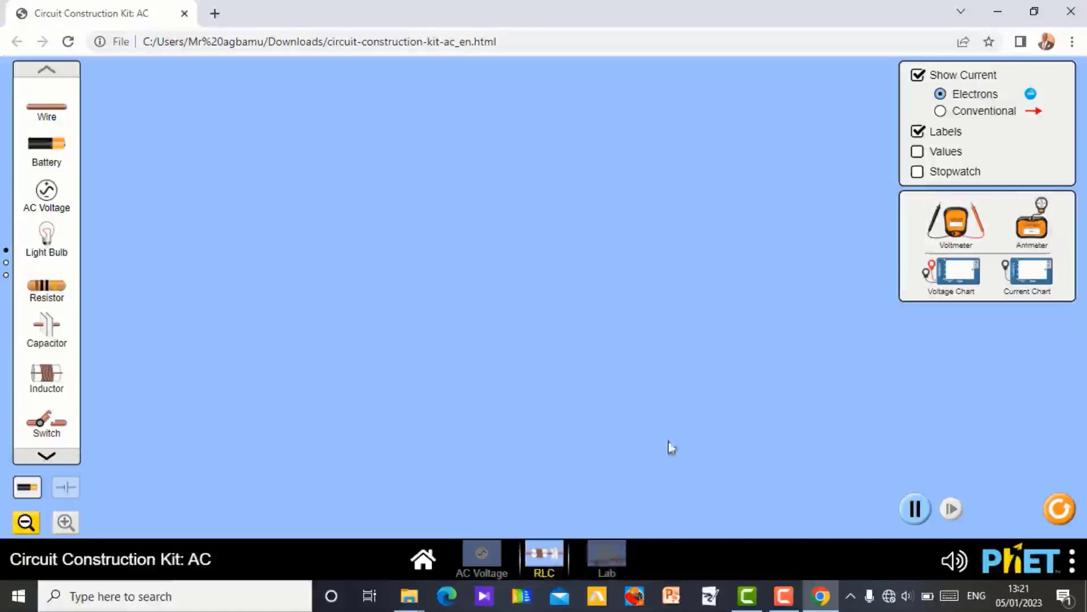